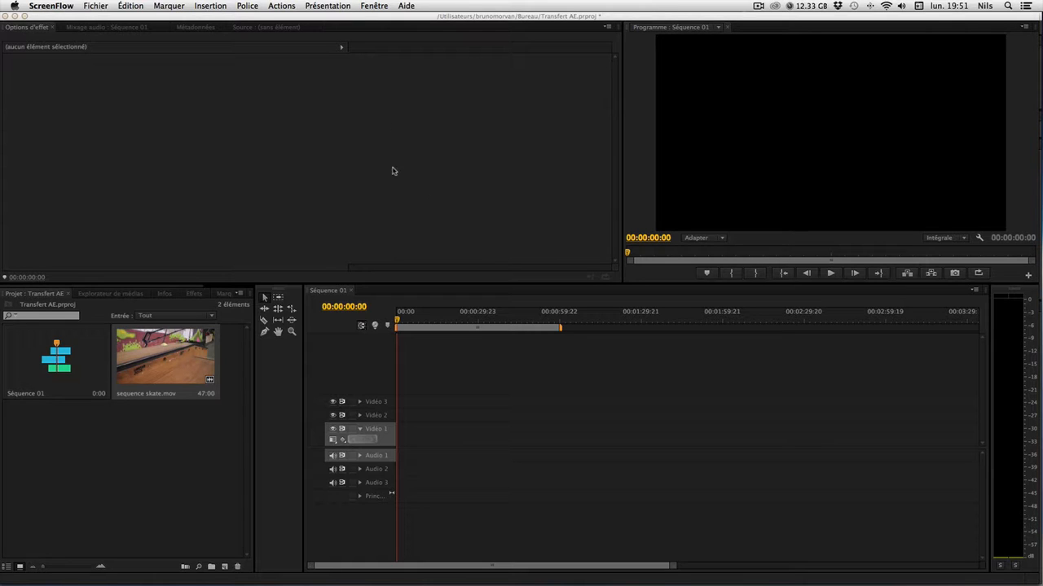
Open sequence skate.mov in the source monitor and mark an excerpt from 00:00:00:07 to 00:00:02:12.
left_click(315, 15)
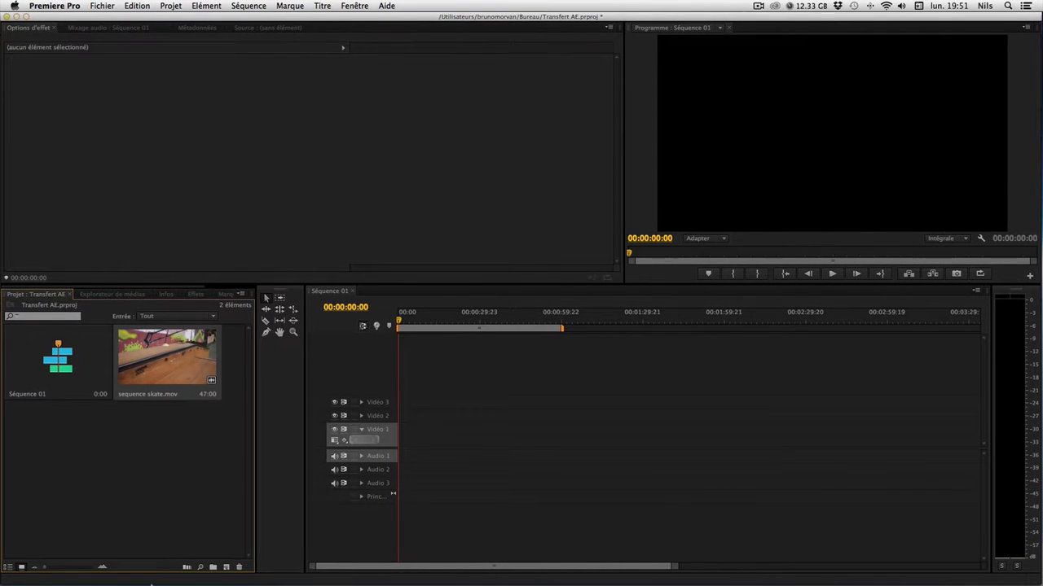
double_click(134, 352)
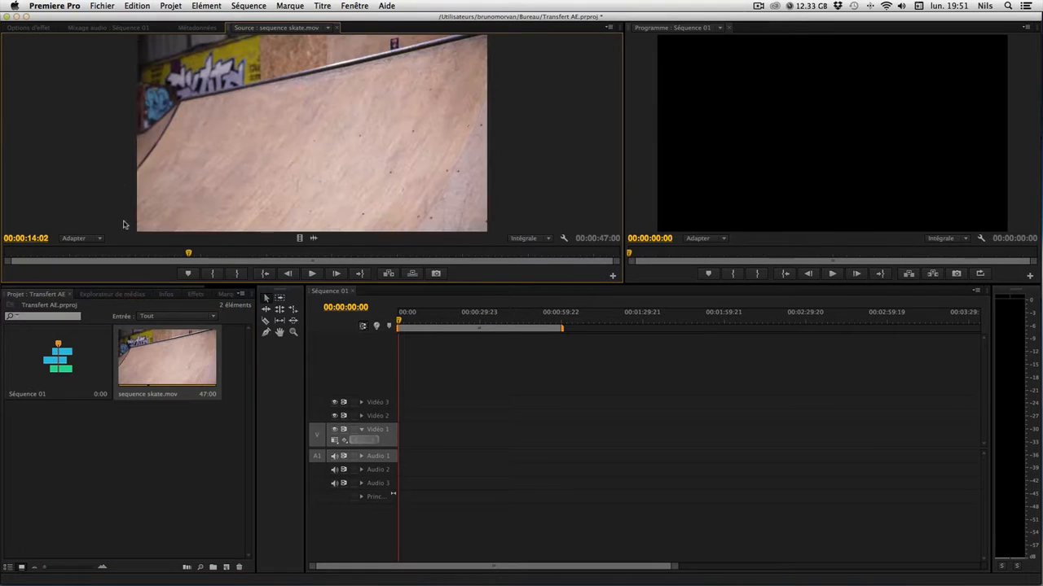
left_click_drag(189, 255, 14, 257)
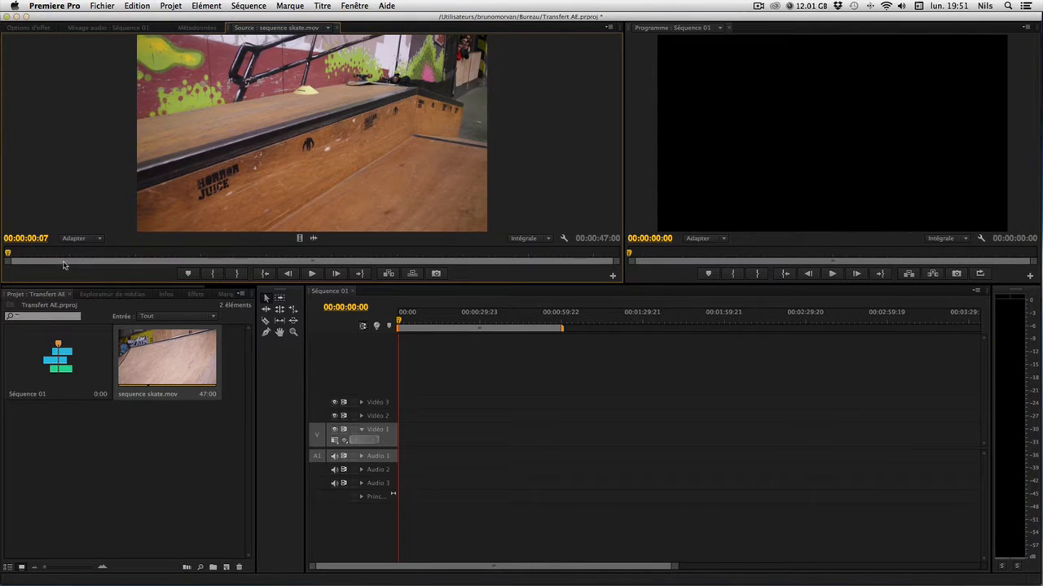
key("i")
left_click_drag(9, 254, 38, 256)
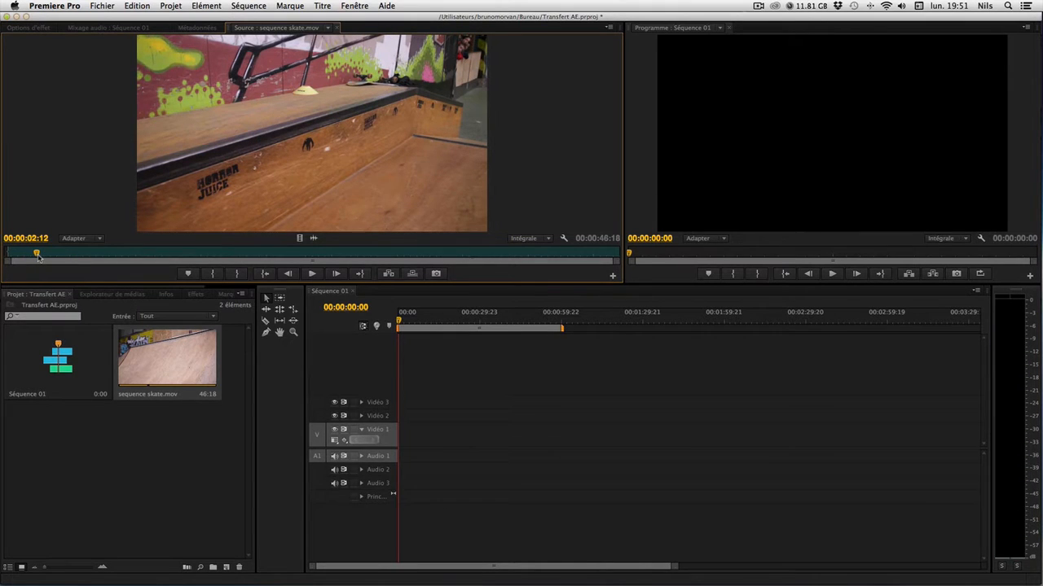
key("o")
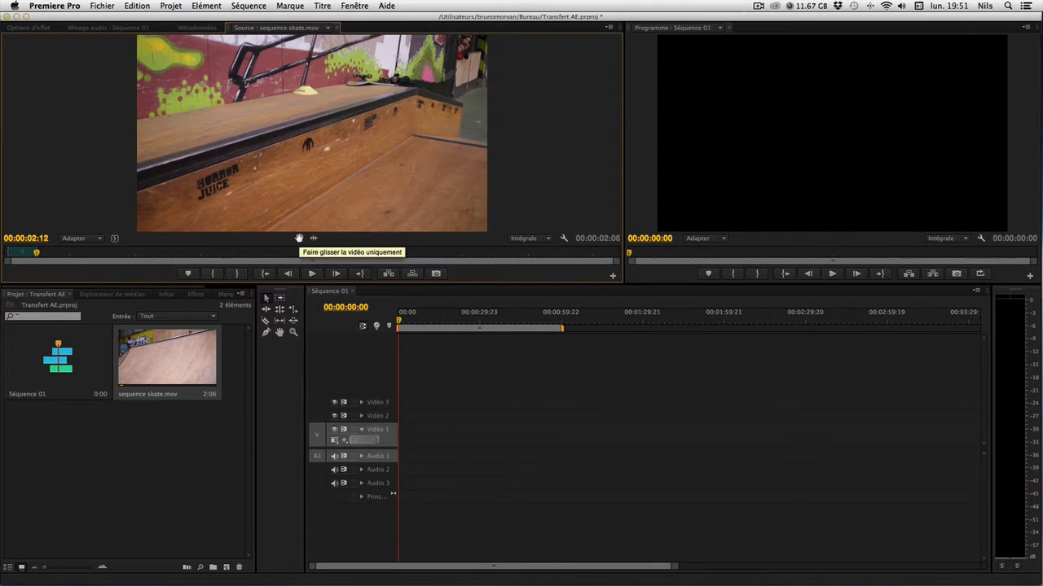
Place only the excerpt's video at the start of Vidéo 1, changing the sequence settings to match the clip, and play it.
left_click_drag(299, 237, 387, 434)
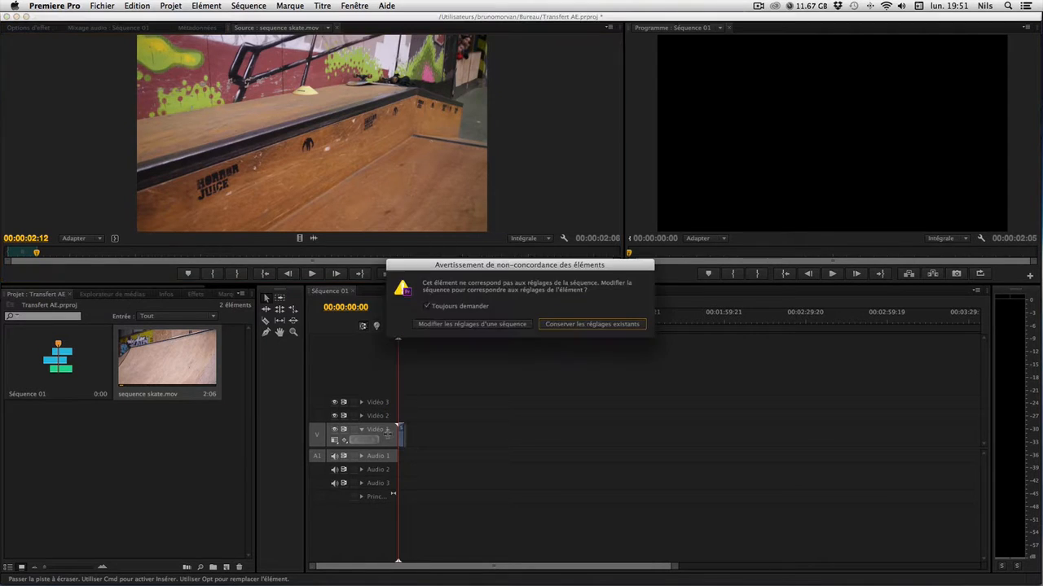
left_click(476, 325)
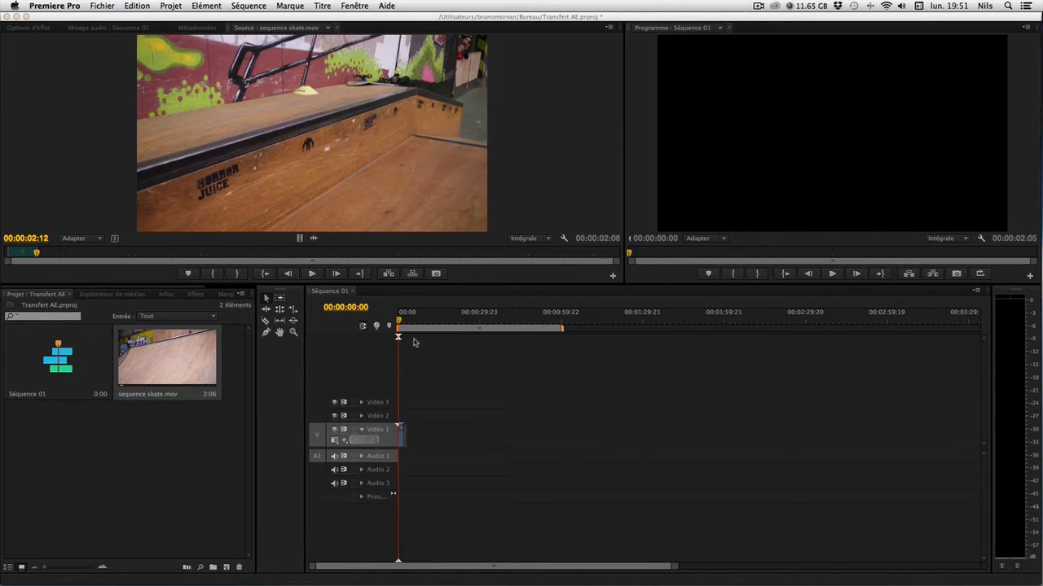
key("space")
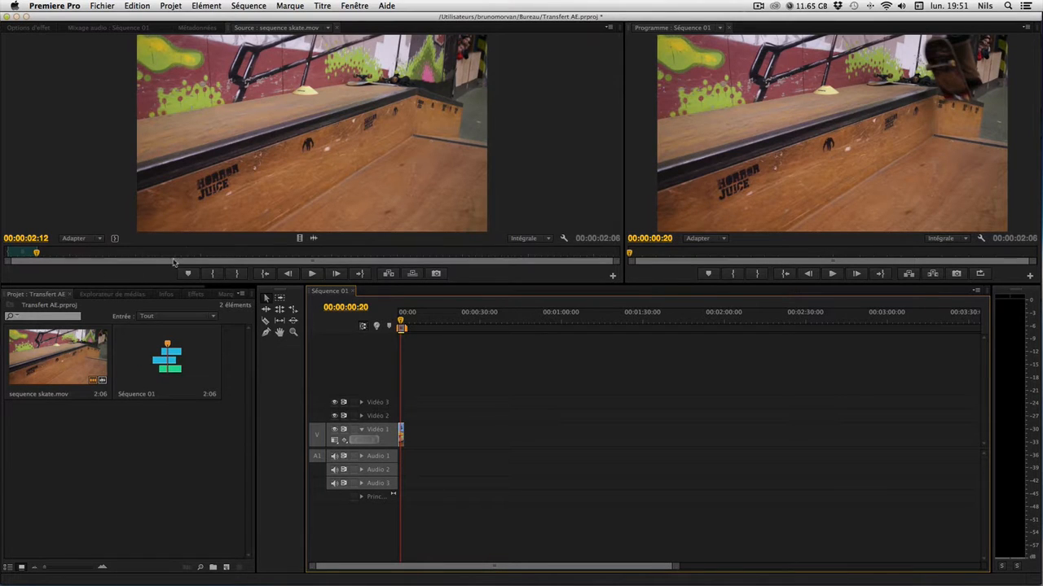
Mark a second short excerpt of the skate footage ending at 00:00:05:18 and add its video after the first clip.
left_click_drag(45, 255, 79, 253)
key("i")
key("o")
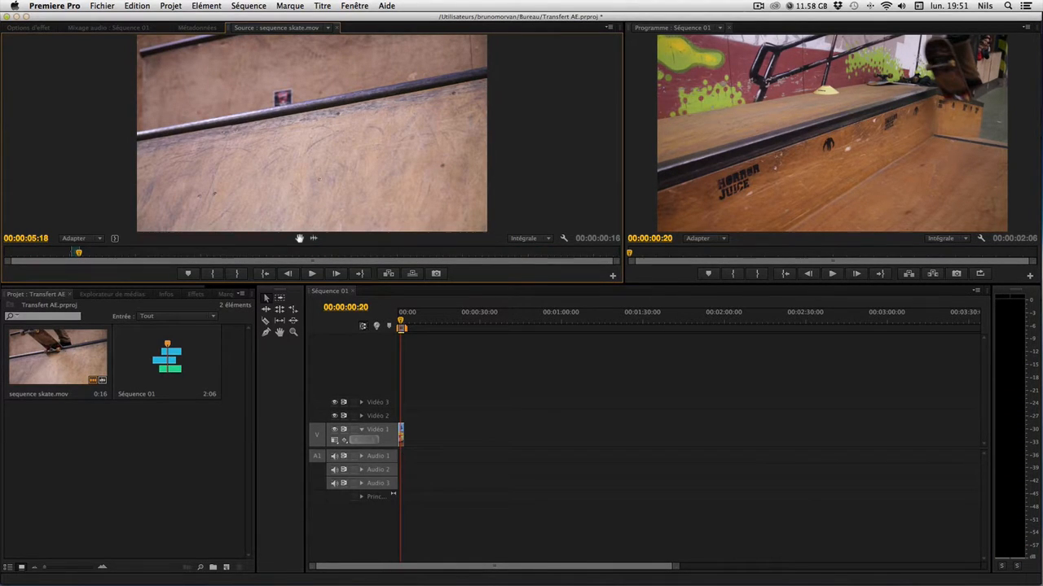
key("comma")
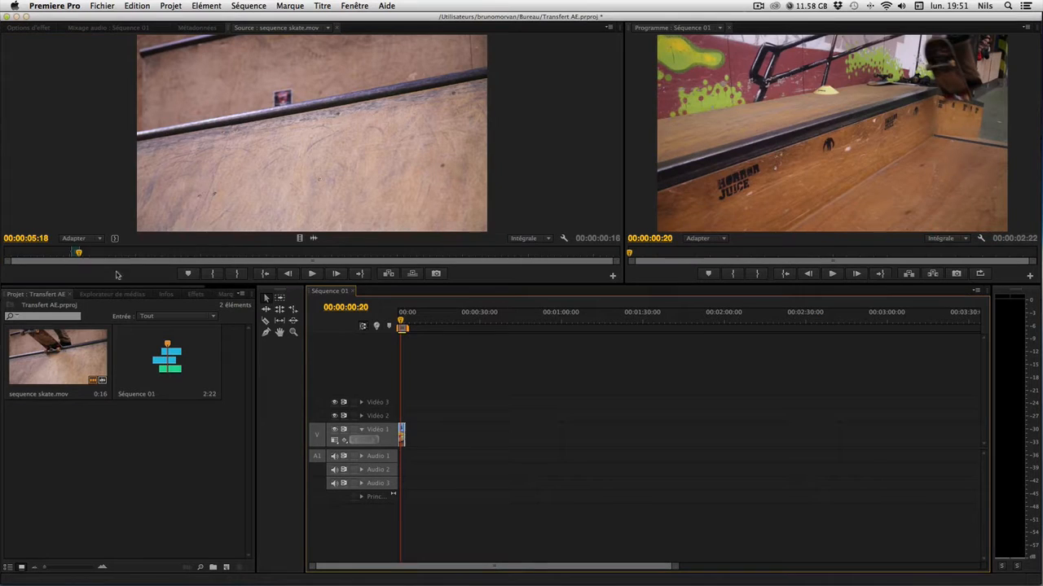
Mark a third excerpt about 1:05 long ending at 00:00:10:08 and append its video to Vidéo 1.
left_click_drag(79, 253, 138, 254)
key("i")
key("o")
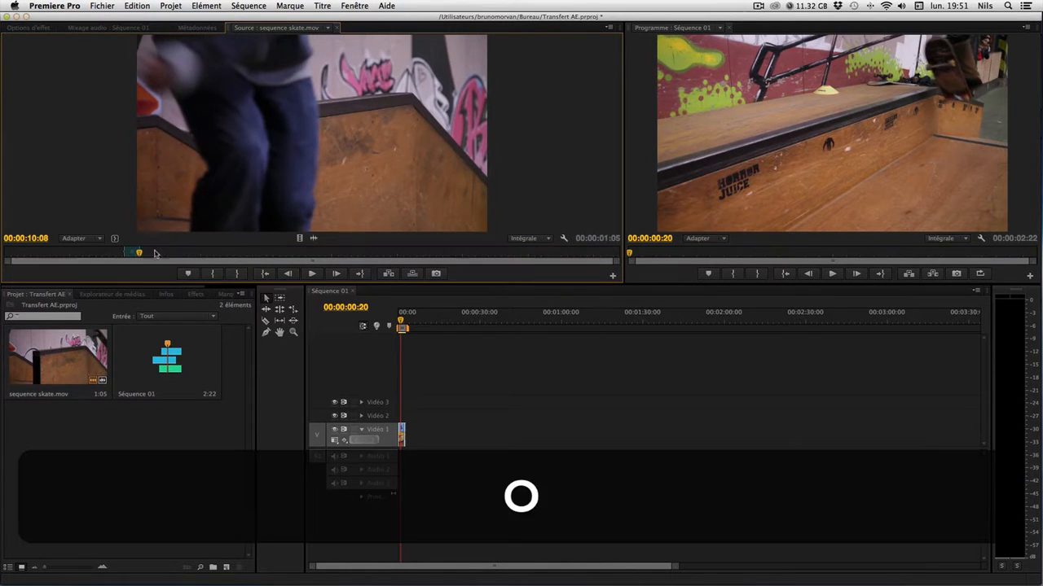
left_click_drag(300, 237, 406, 437)
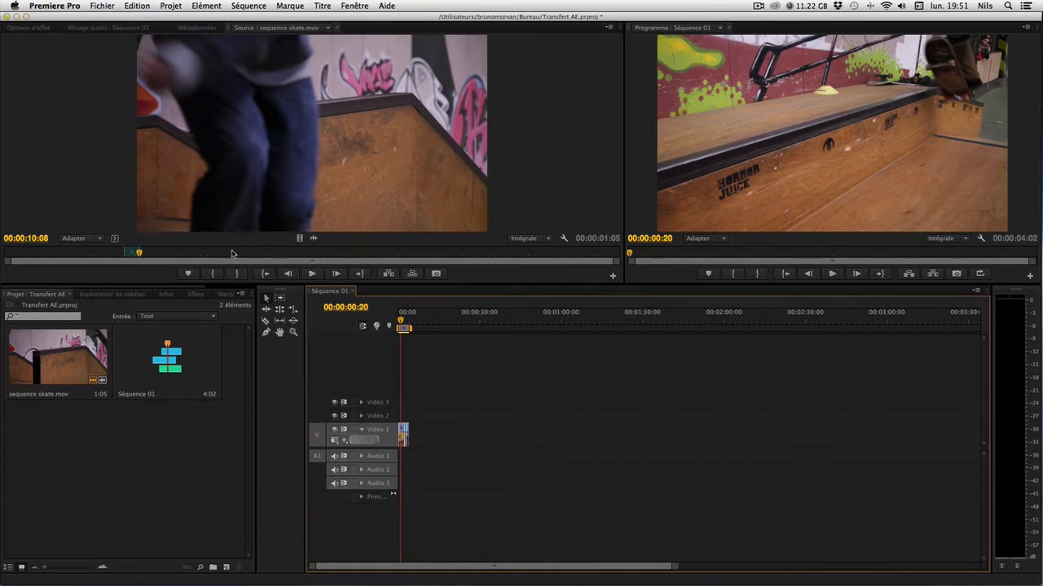
Mark a fourth excerpt about 1:13 long ending at 00:00:24:13 and append its video to Vidéo 1.
left_click_drag(139, 254, 486, 442)
key("i")
key("o")
Play the assembled four-clip edit from the beginning and return the playhead to 00:00:00:00.
scroll(510, 433, "up", 5)
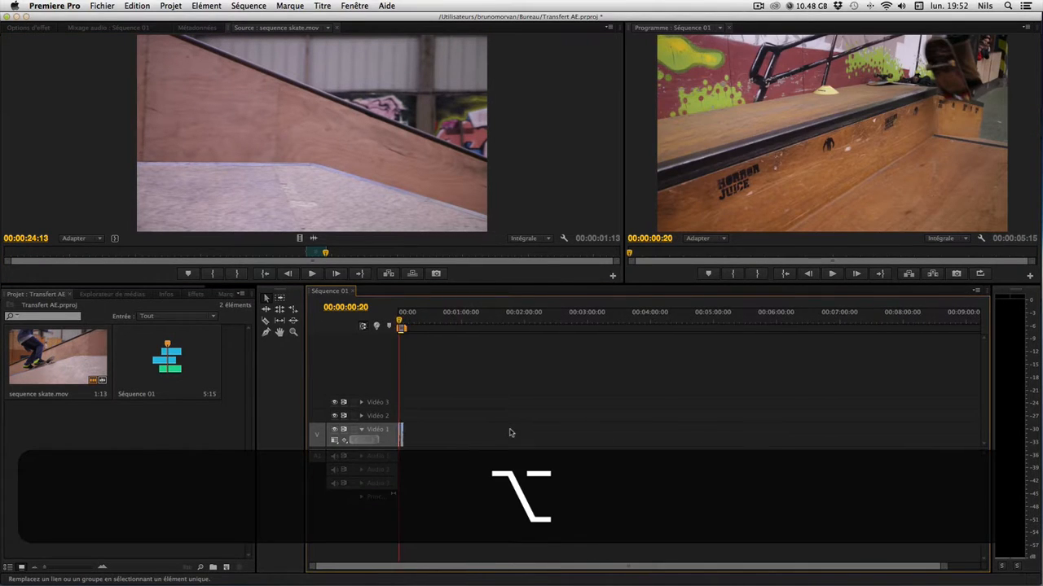
scroll(510, 433, "up", 10)
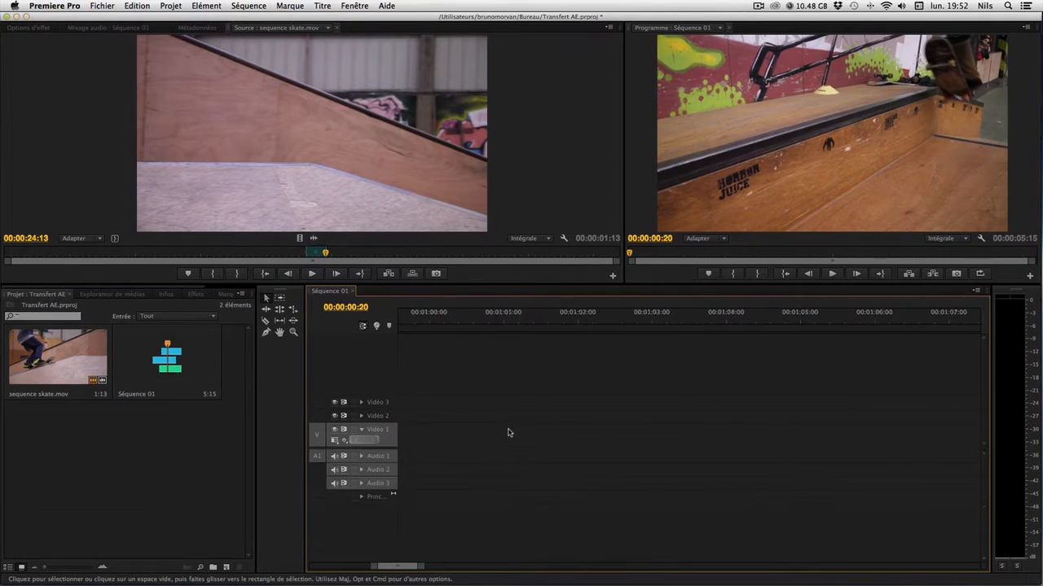
scroll(508, 432, "up", 10)
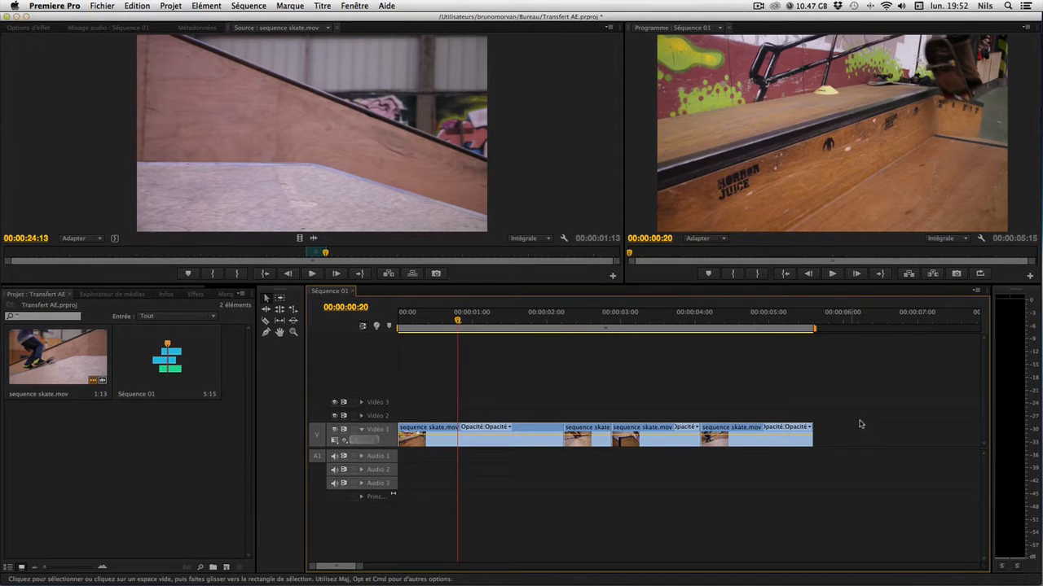
left_click_drag(457, 321, 401, 382)
key("space")
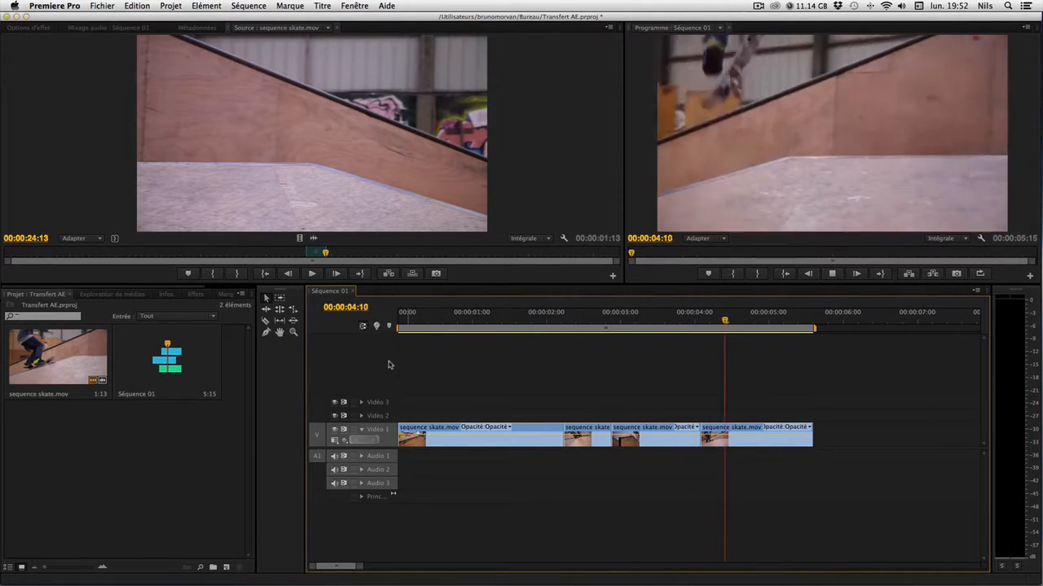
key("space")
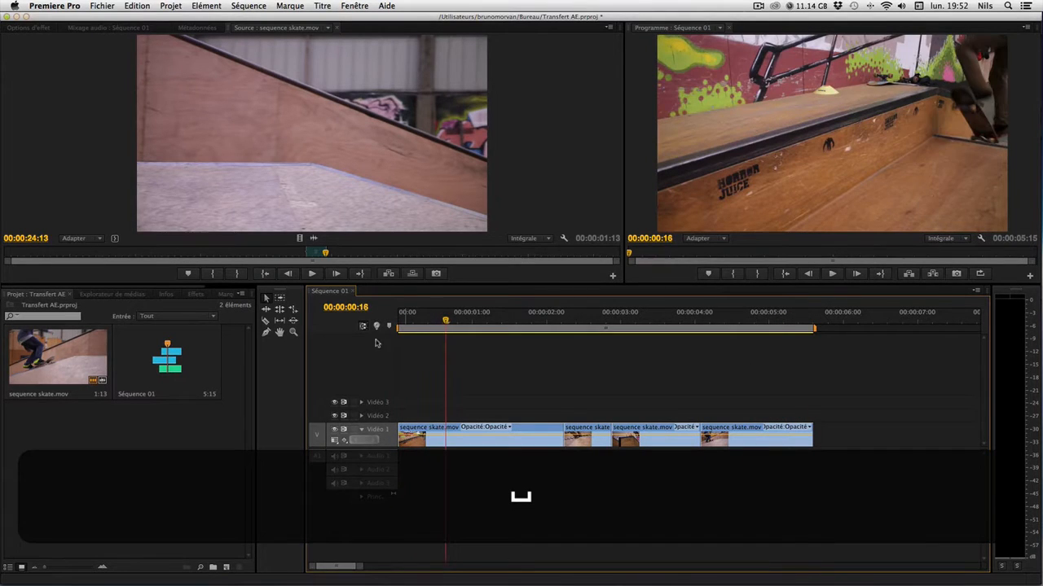
left_click_drag(446, 321, 396, 324)
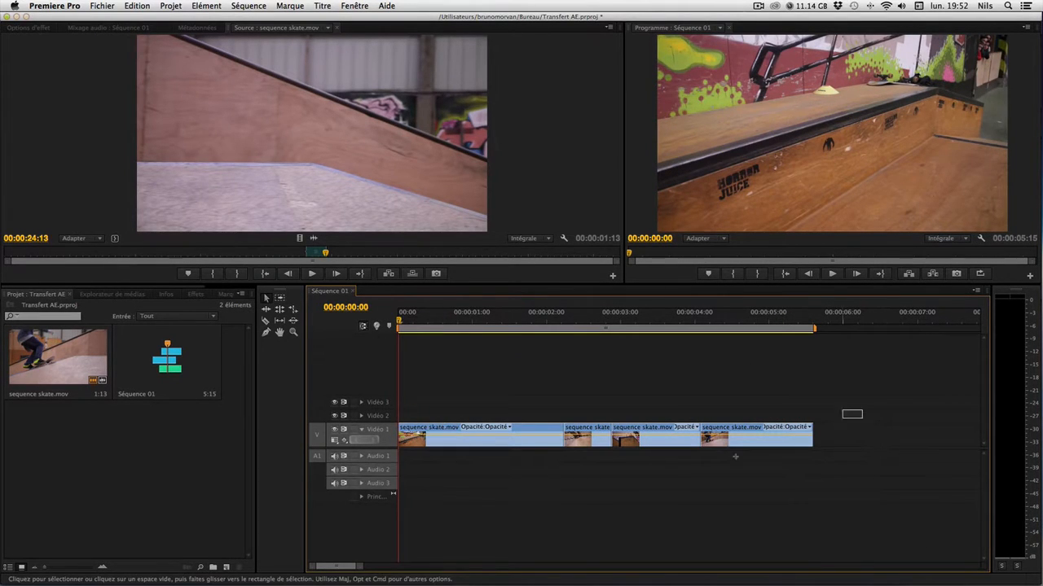
Select all four clips on Vidéo 1 and replace them with an After Effects composition.
left_click_drag(736, 457, 369, 491)
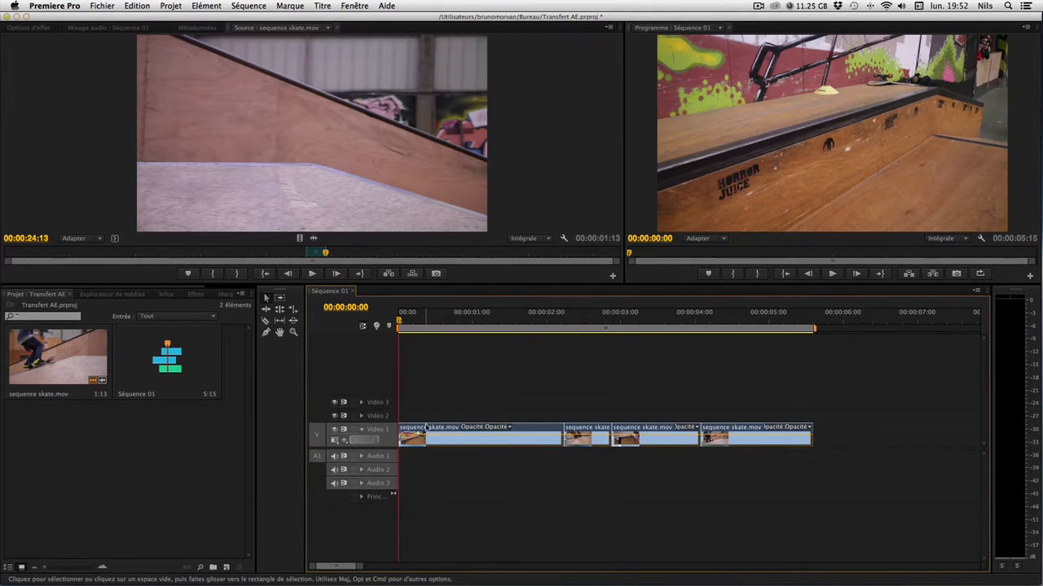
right_click(426, 427)
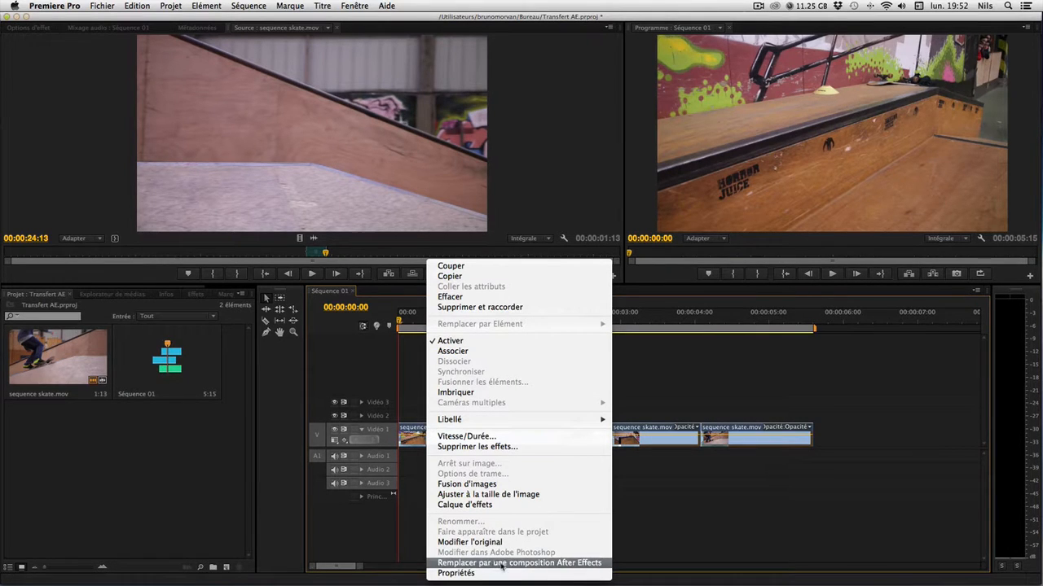
left_click(546, 563)
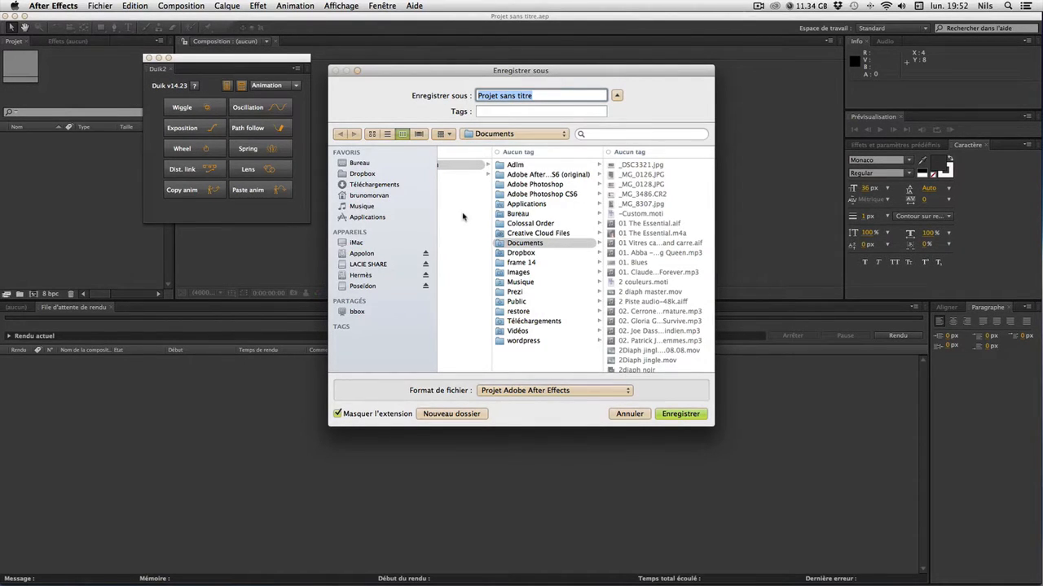
Save the new After Effects project as "transfert AE" in the Bureau folder.
left_click(357, 163)
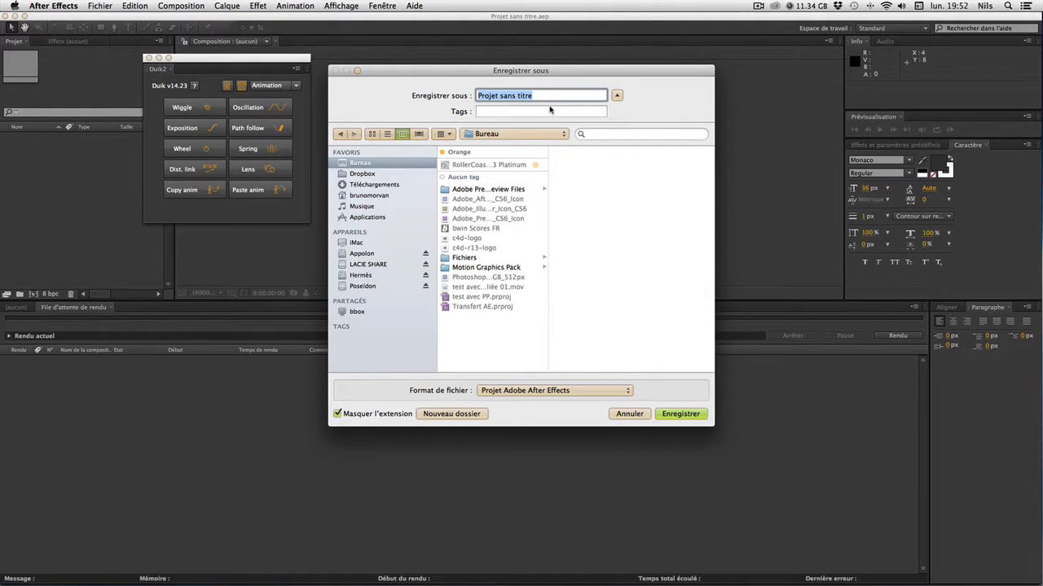
type("trans")
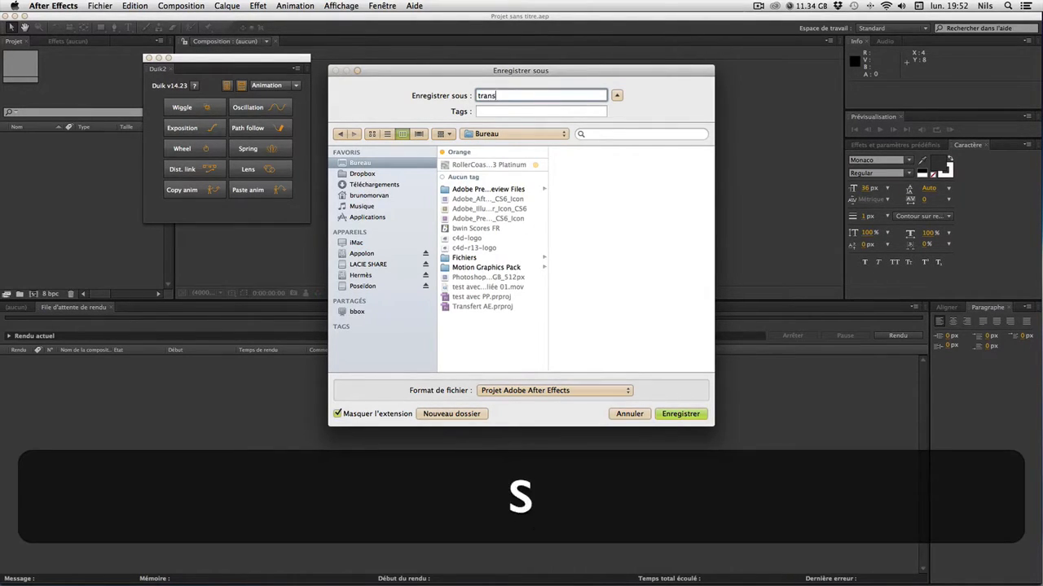
type("fert AE")
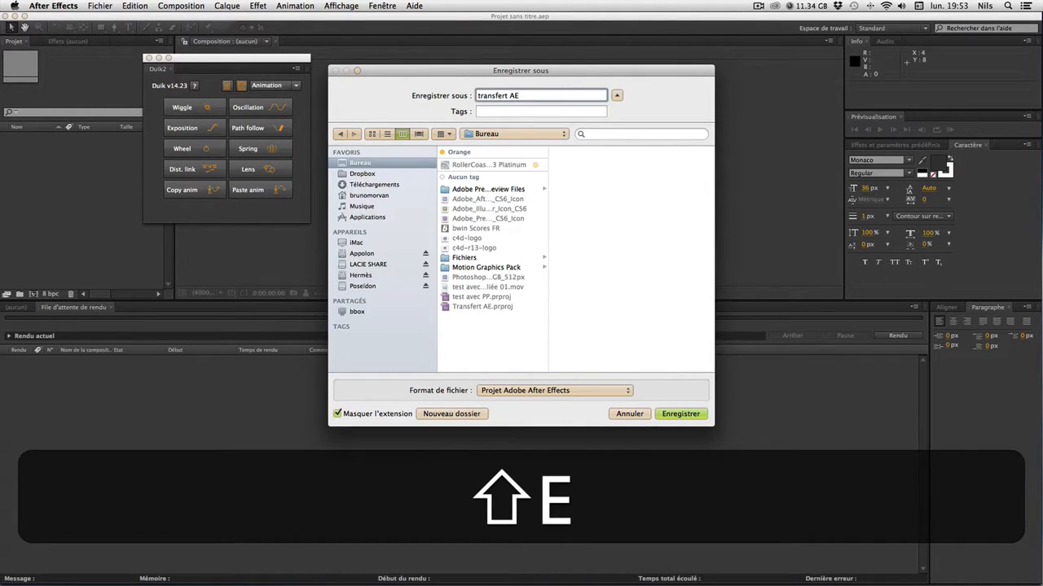
left_click(681, 414)
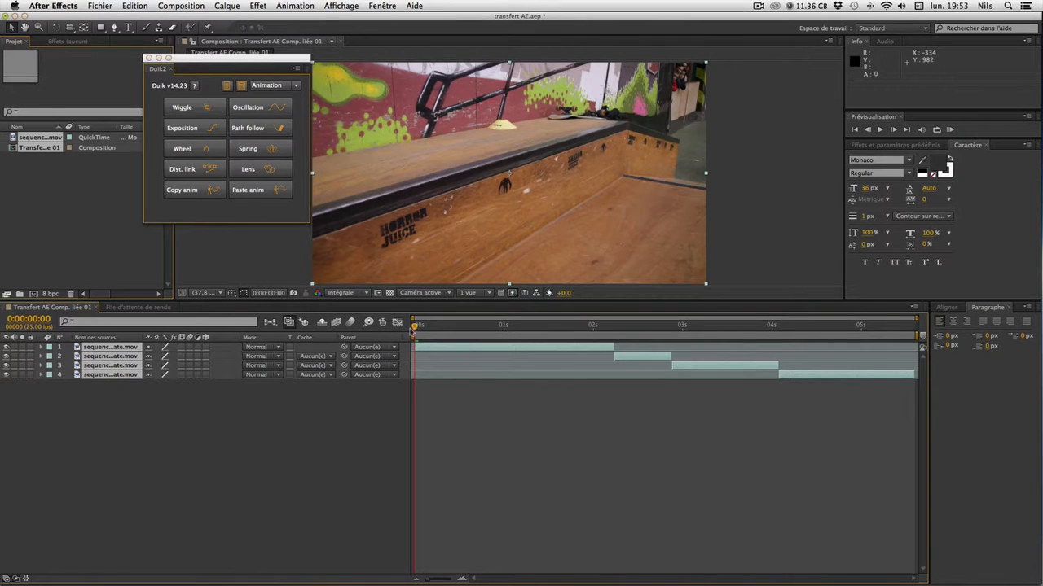
Preview the linked composition from the start, including a RAM preview, and close the floating Duik2 panel.
left_click_drag(414, 328, 423, 355)
key("space")
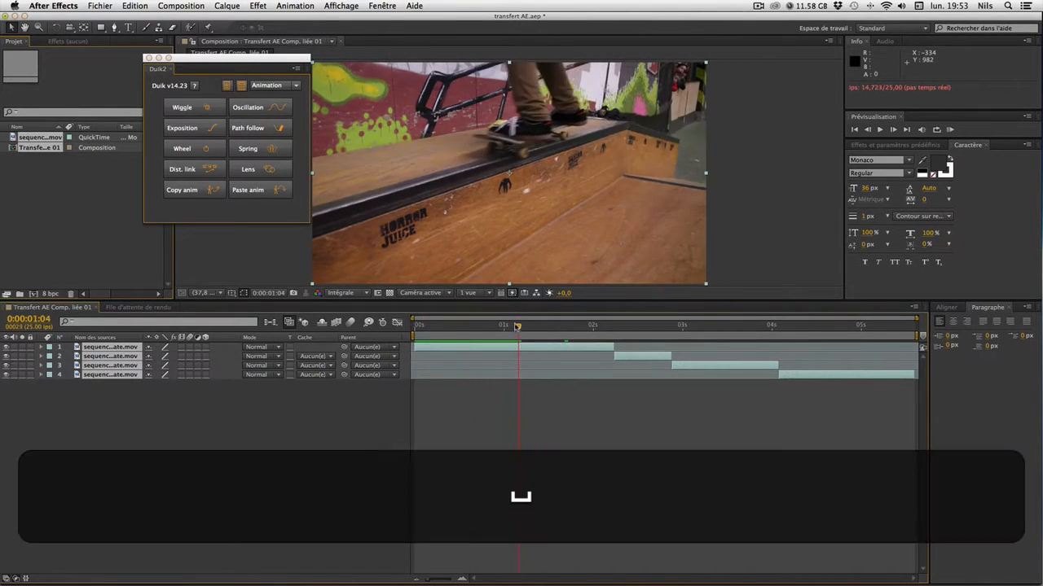
key("space")
key("0")
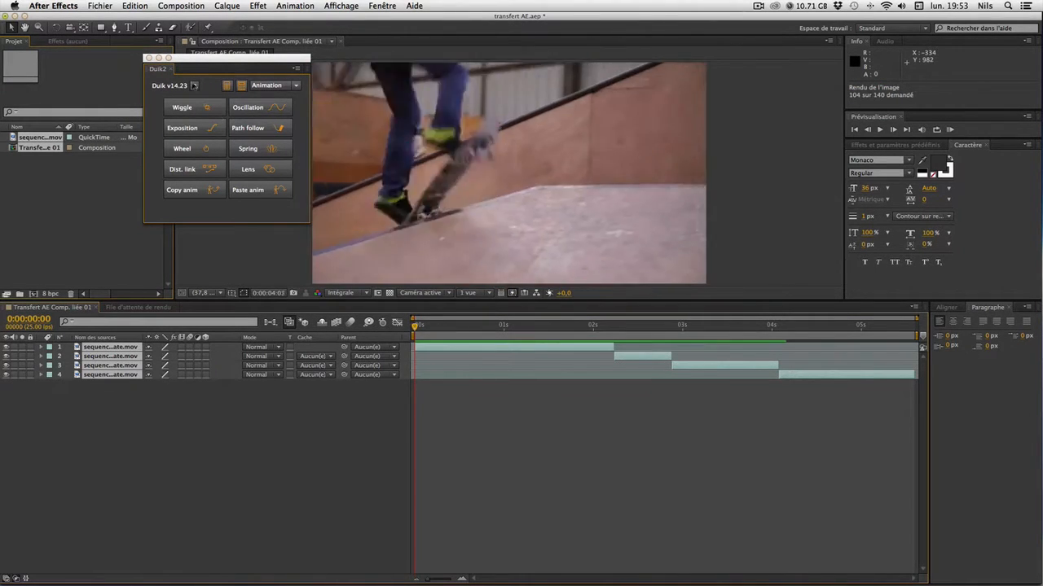
left_click(148, 57)
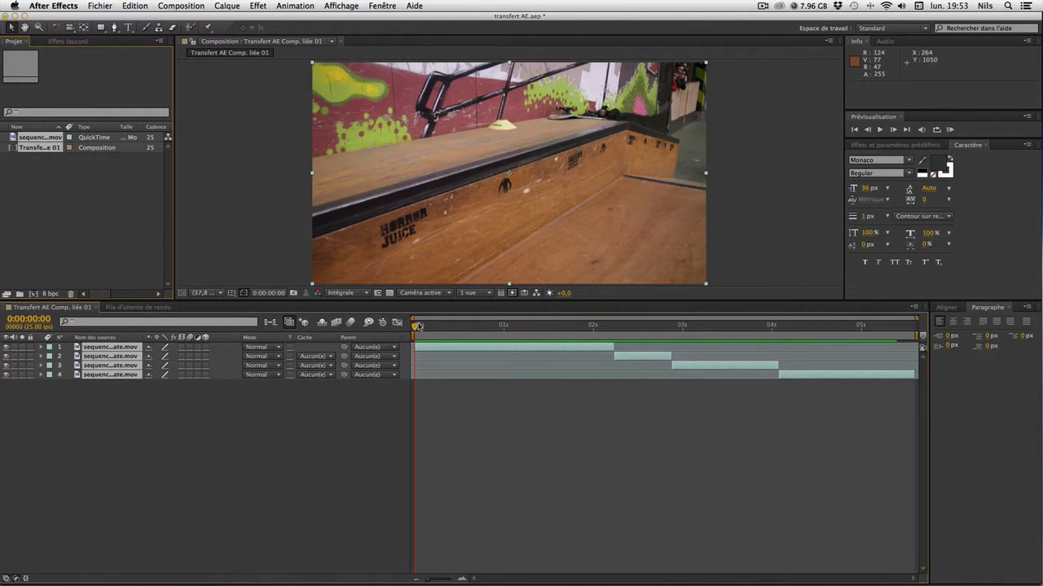
Show the effects library and apply CC Threshold RGB to the fourth sequence skate.mov layer.
left_click_drag(418, 326, 454, 327)
left_click(482, 349)
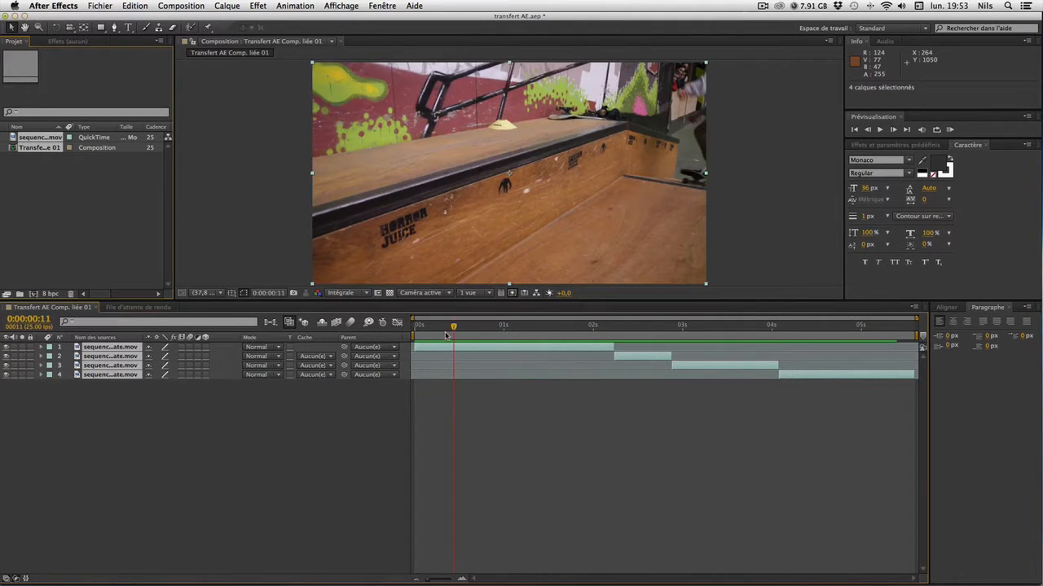
left_click(915, 145)
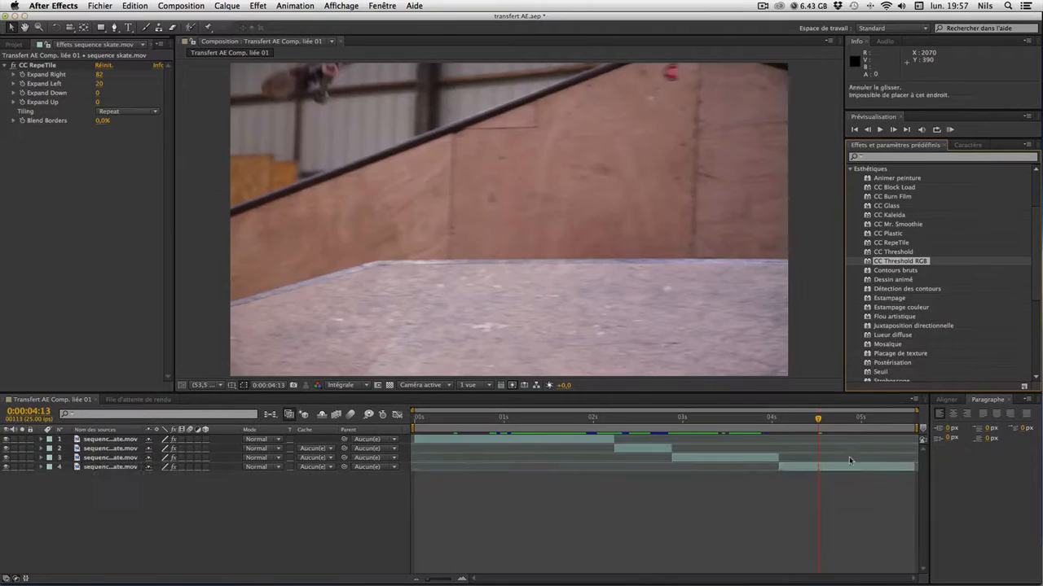
left_click(845, 470)
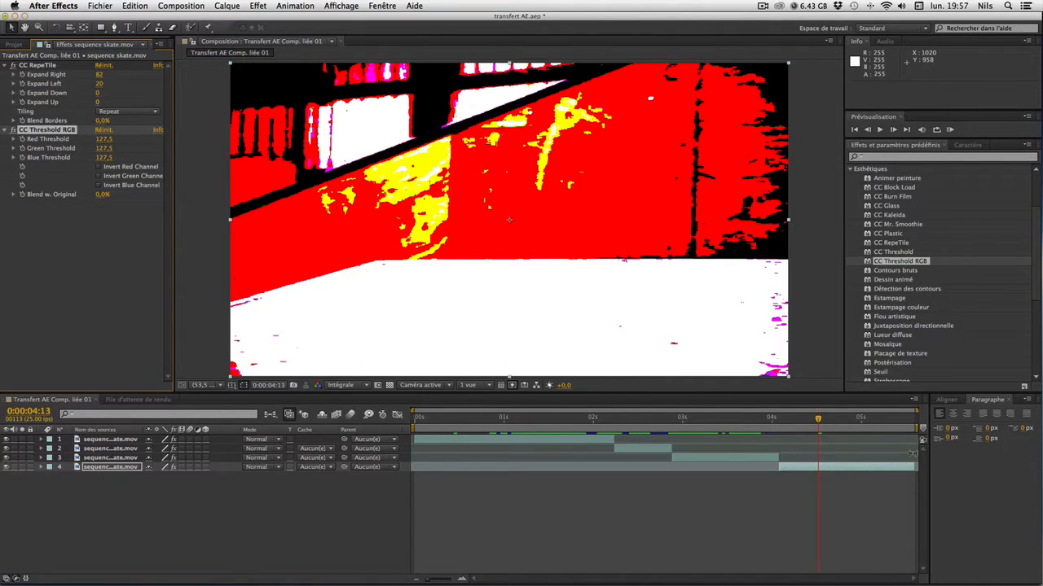
Play back part of the composition with its effects, and add the composition to the render queue.
key("space")
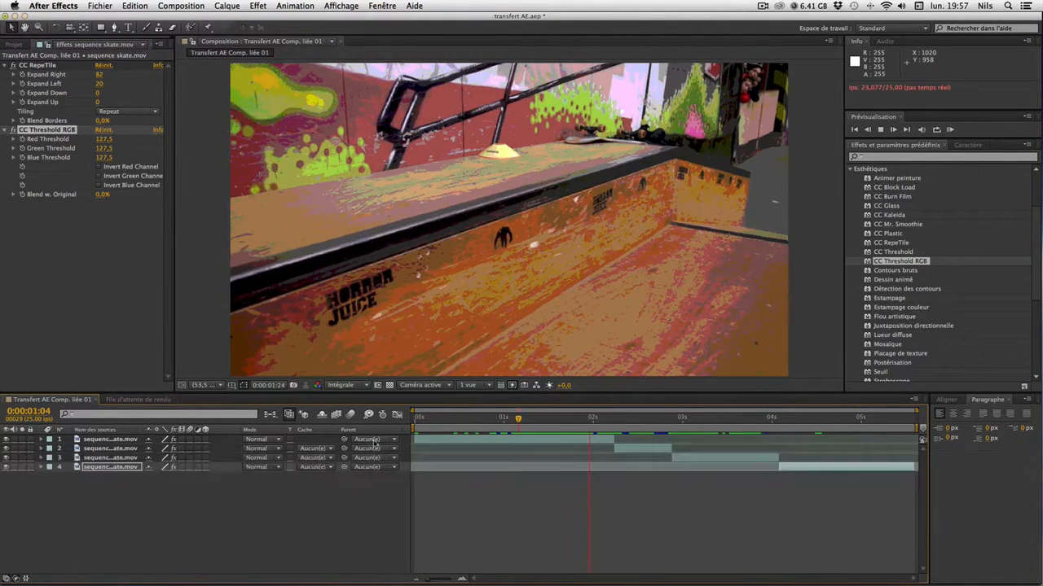
key("space")
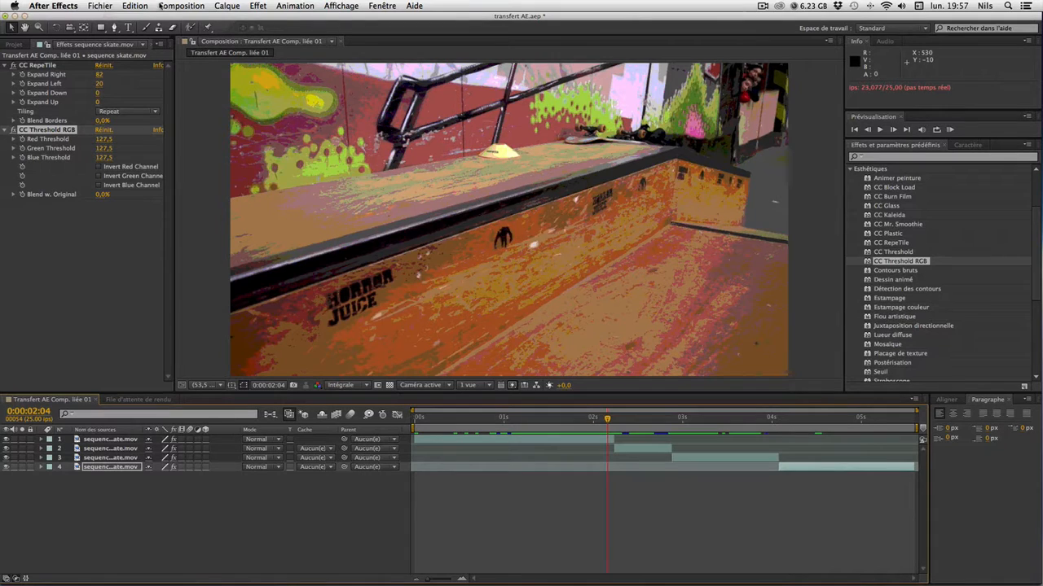
left_click(192, 9)
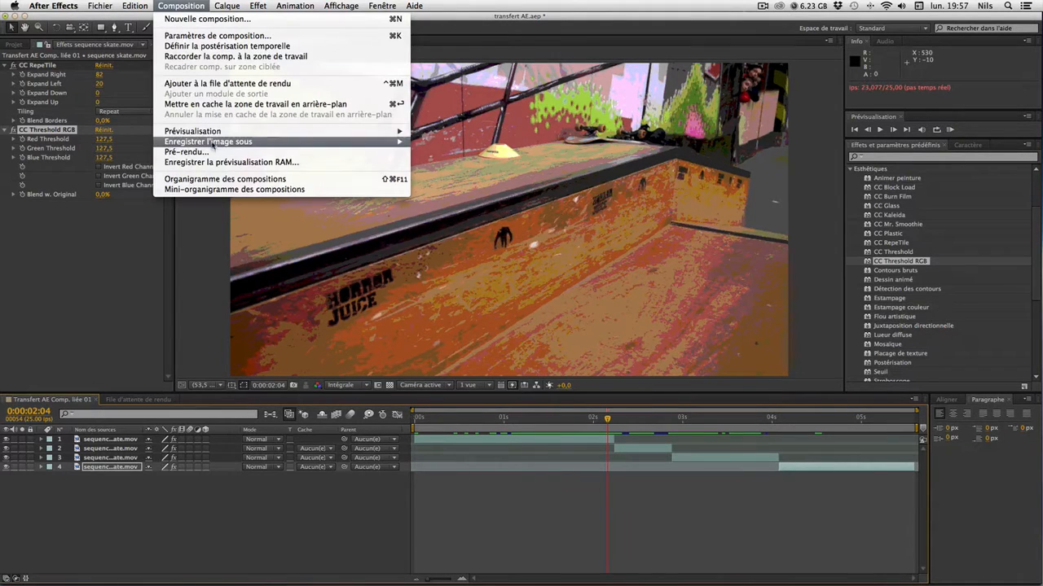
left_click(223, 84)
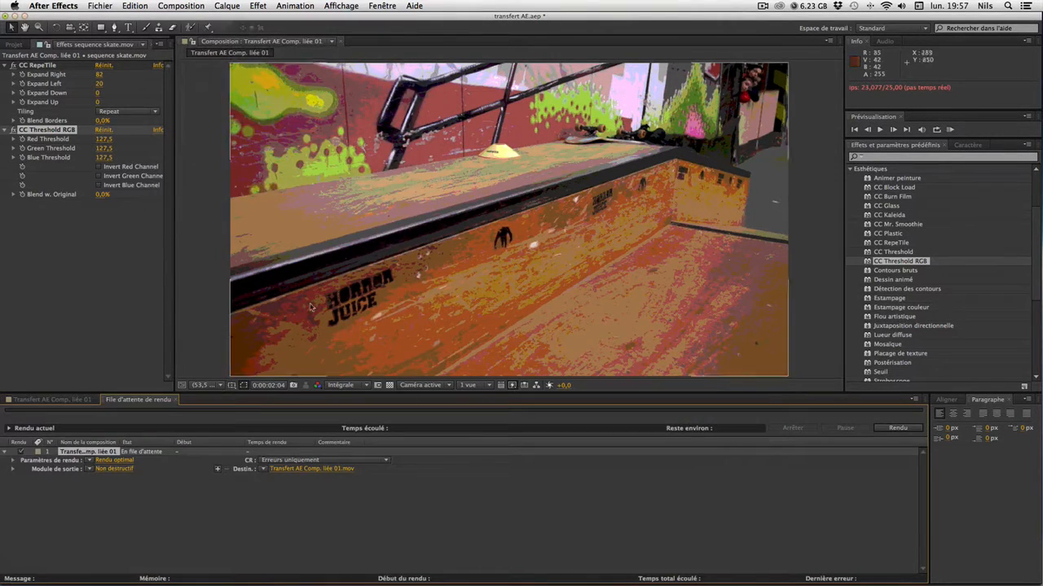
Set the render destination to Transfert AE Comp. liée 01.mov in the Bureau folder, render the queue and switch to Premiere Pro.
left_click(309, 470)
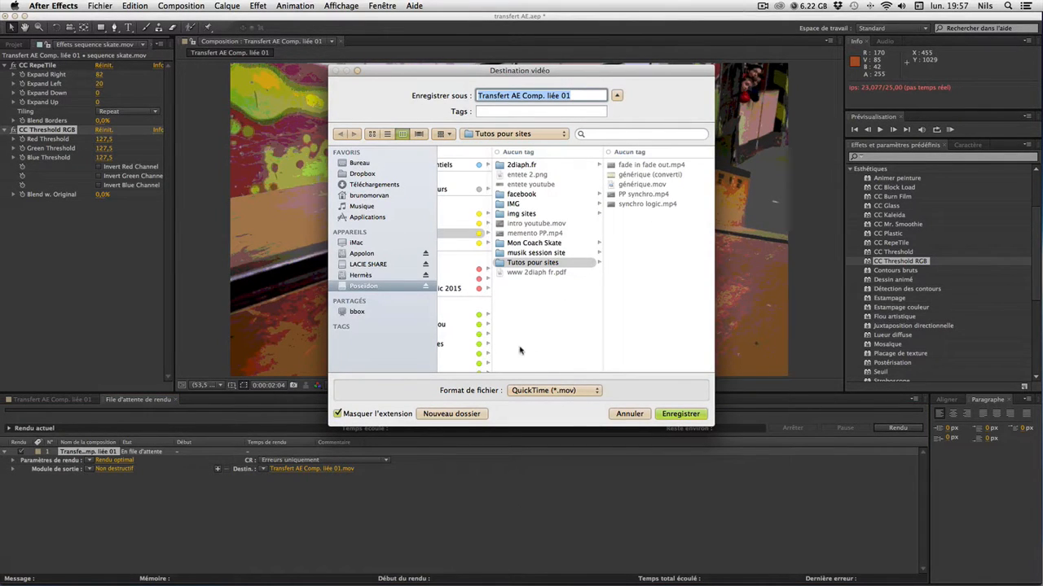
left_click(358, 163)
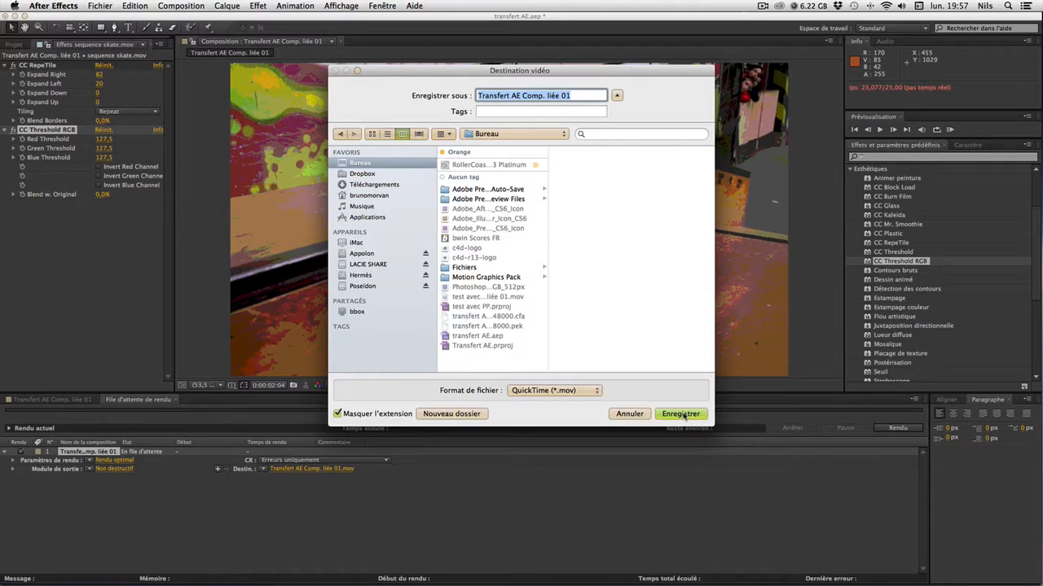
left_click(681, 414)
left_click(896, 429)
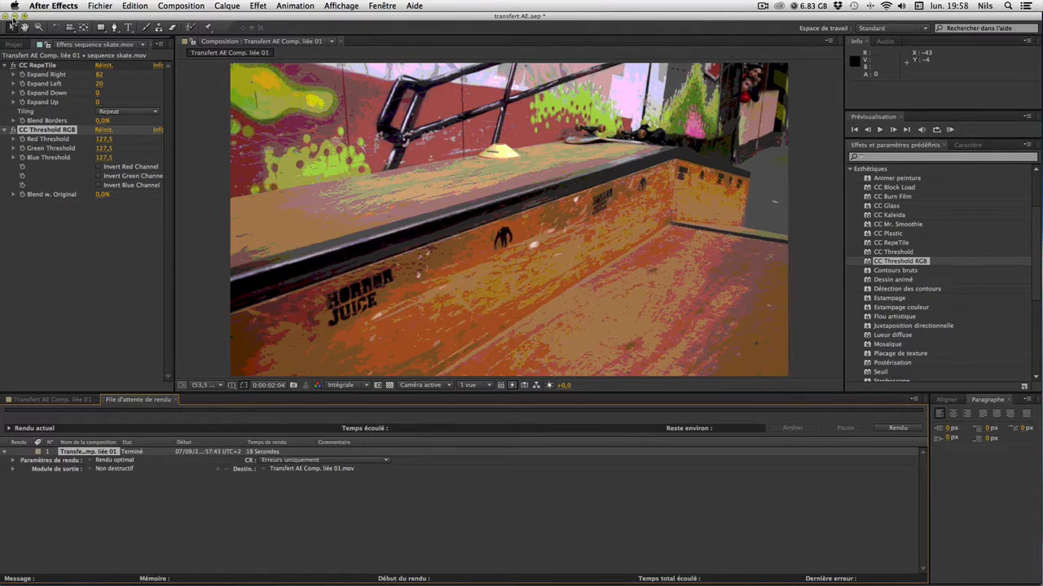
key("super+Tab")
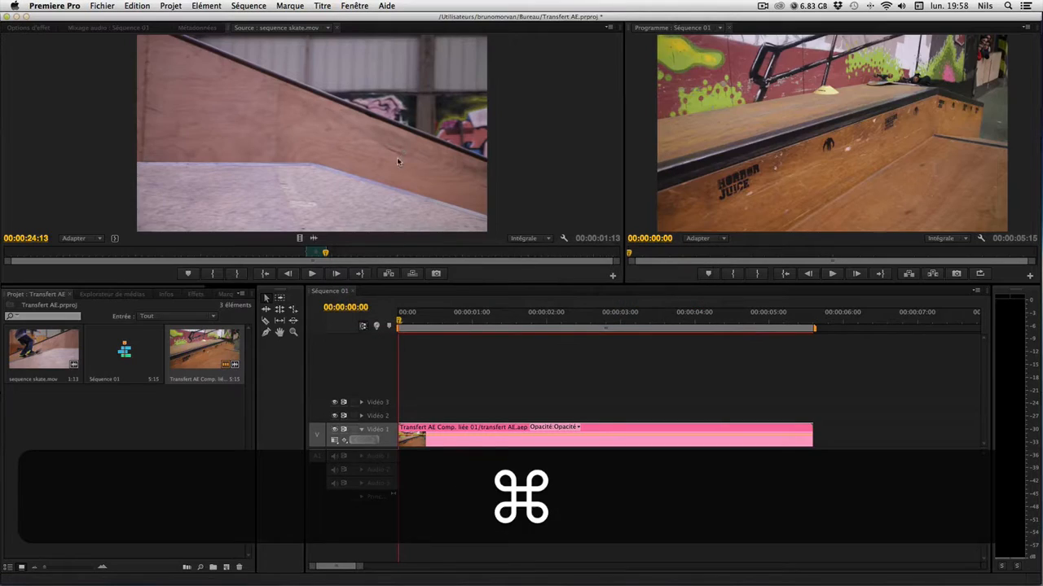
right_click(83, 427)
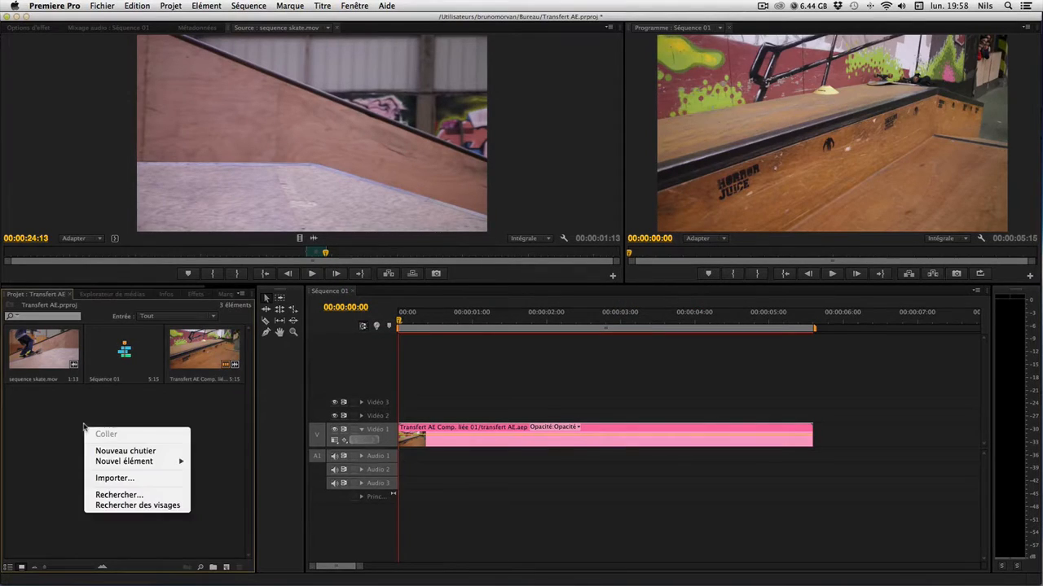
left_click(151, 479)
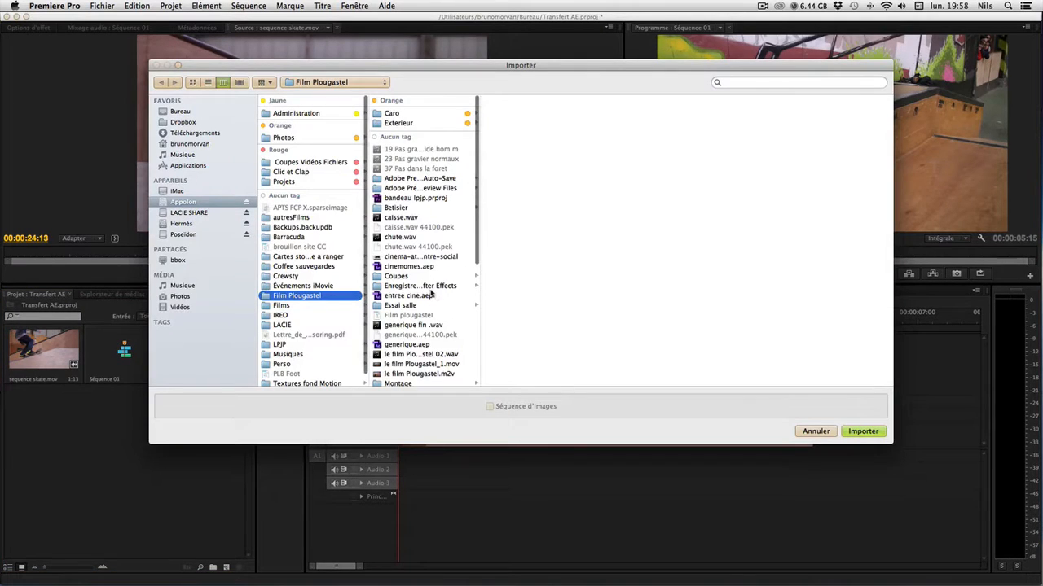
left_click(863, 431)
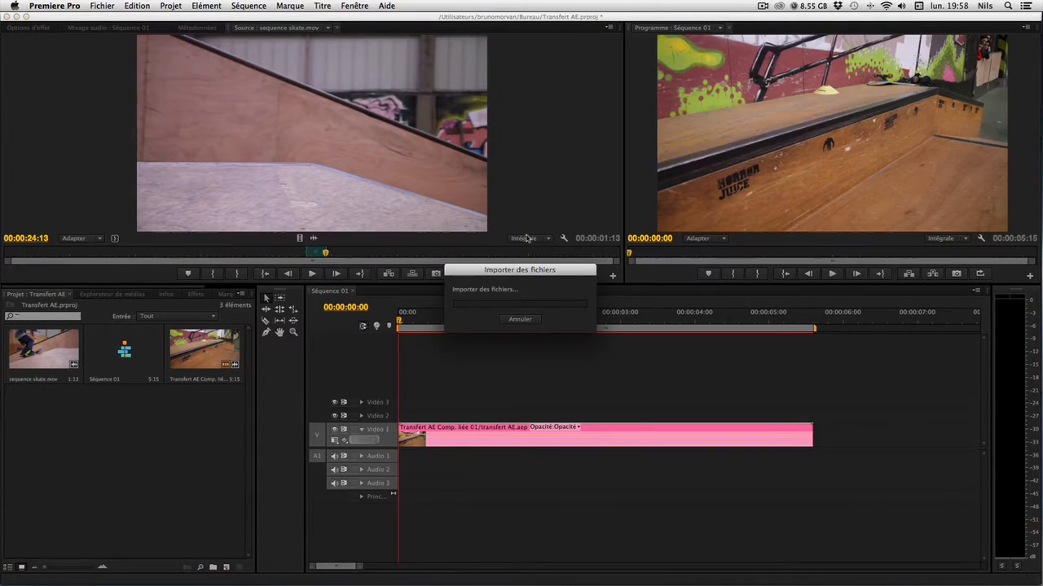
left_click(522, 321)
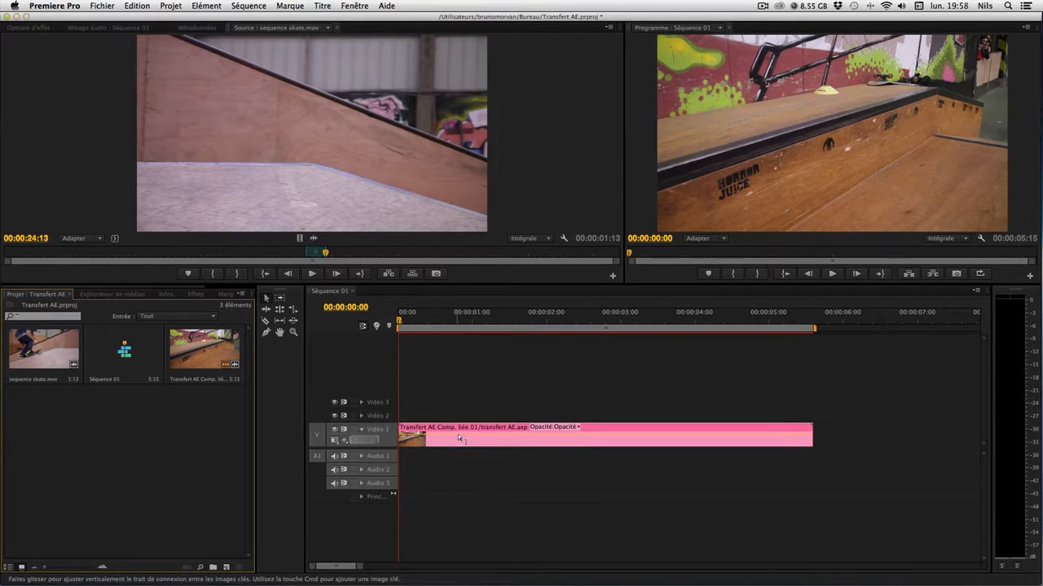
Undo the replacement of the original clips by the linked composition, and import Transfert AE Comp. liée 01.mov from the Bureau folder.
key("super+z")
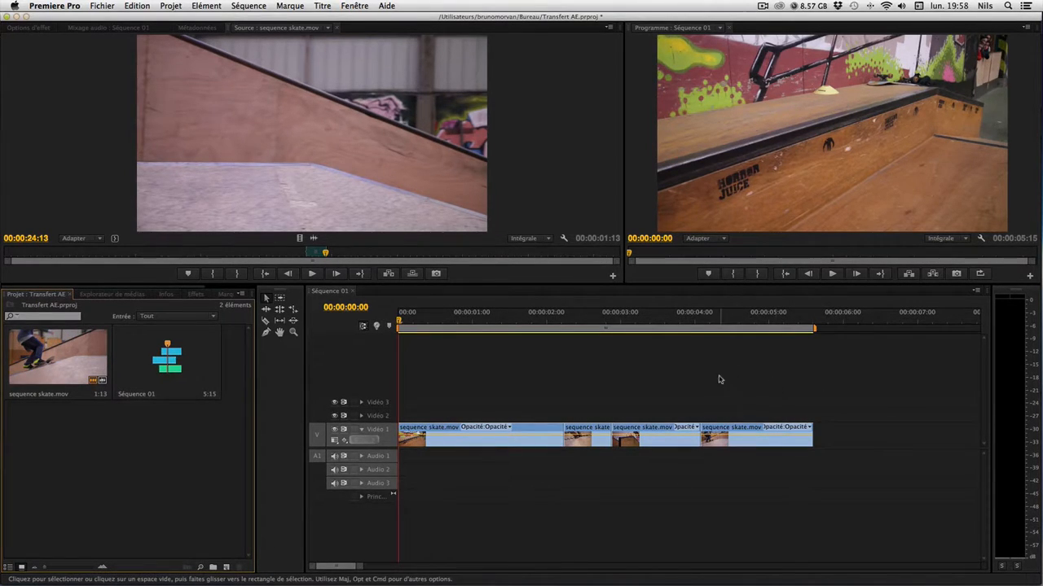
right_click(75, 461)
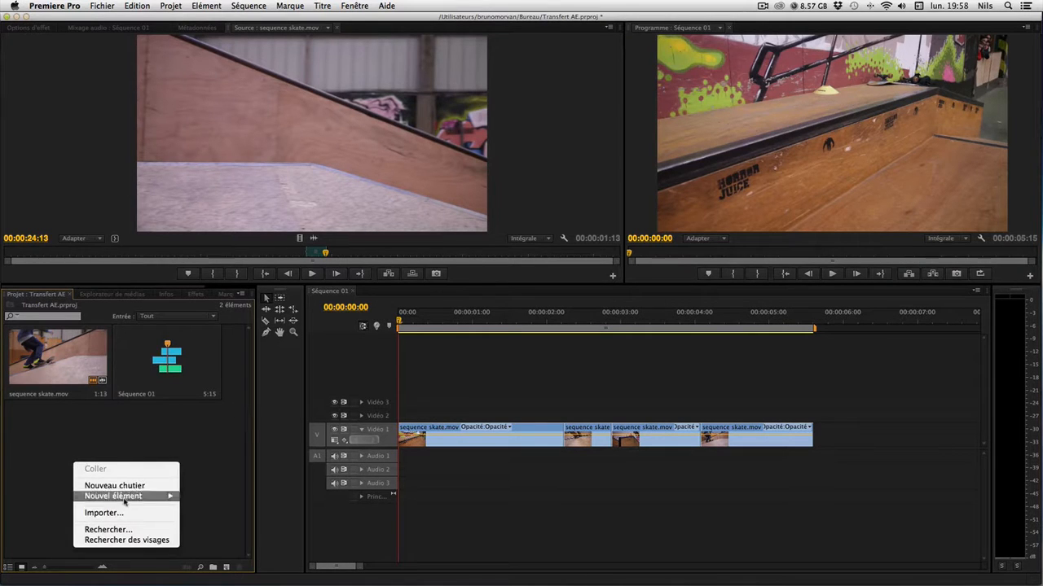
left_click(135, 515)
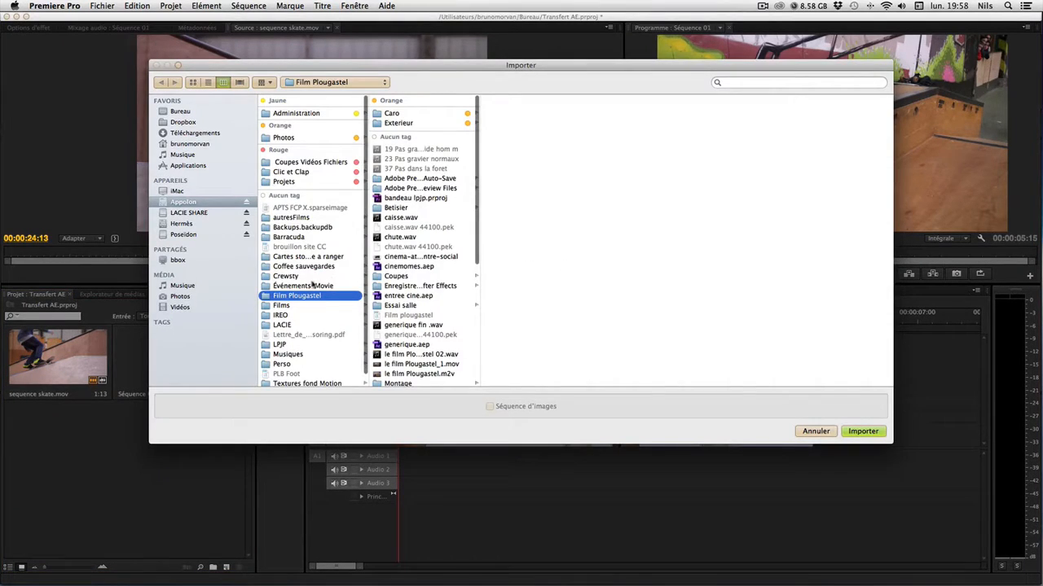
left_click(180, 113)
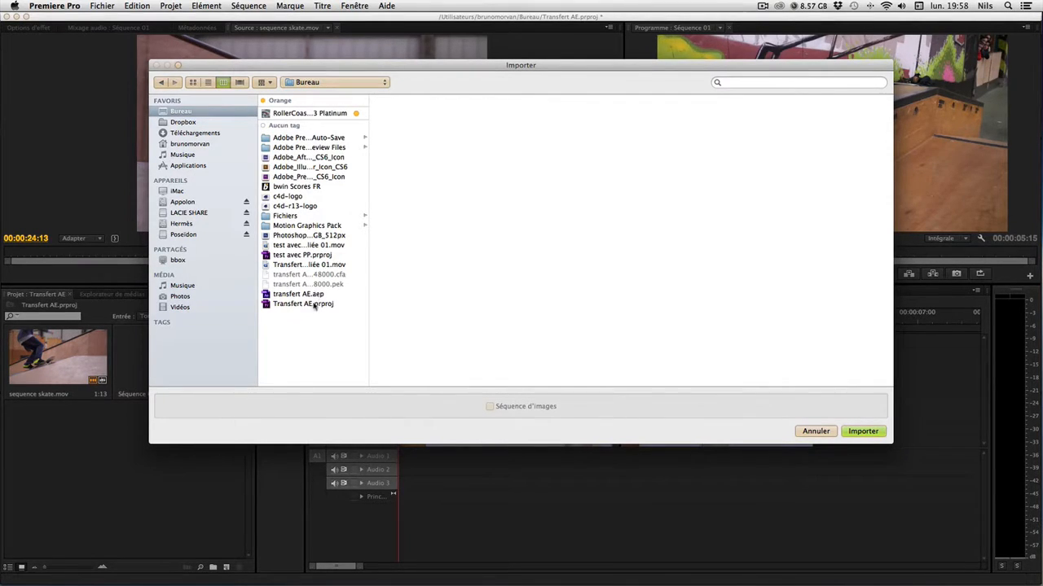
left_click(292, 267)
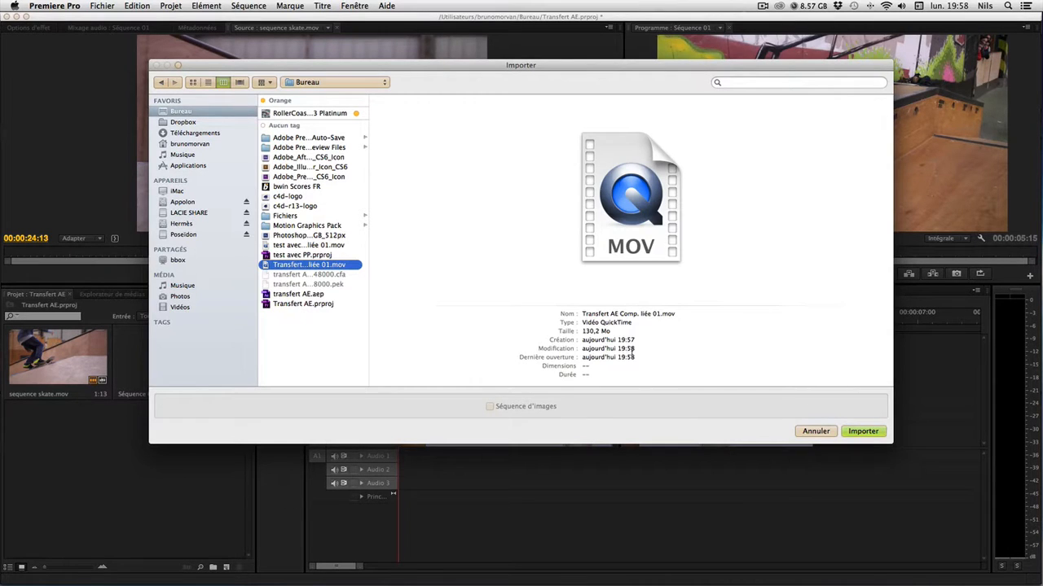
left_click(870, 431)
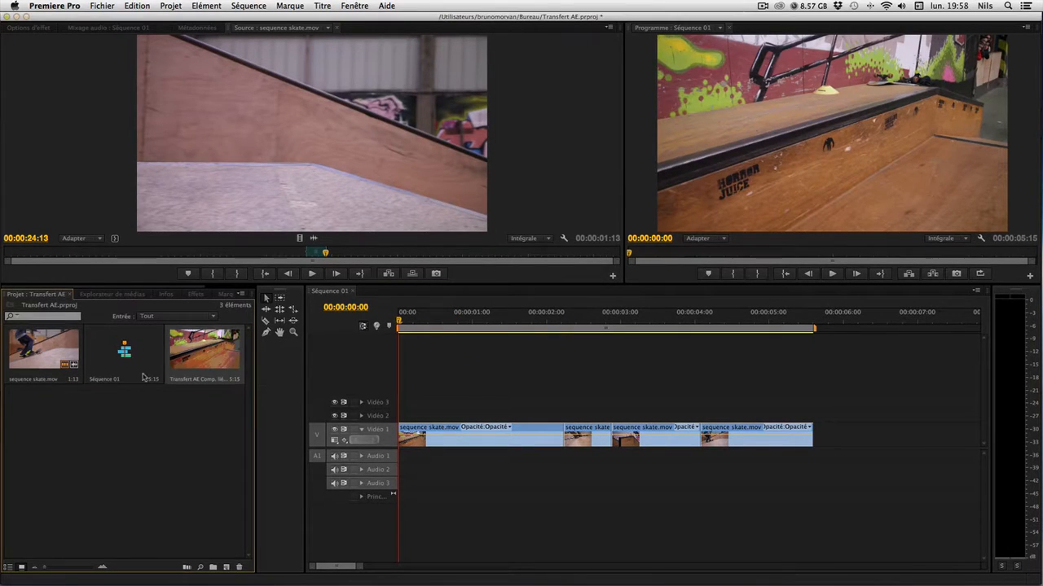
Place the imported Transfert AE Comp. liée 01.mov on Vidéo 2 from the sequence start and play part of the sequence.
double_click(200, 346)
left_click_drag(192, 110, 392, 417)
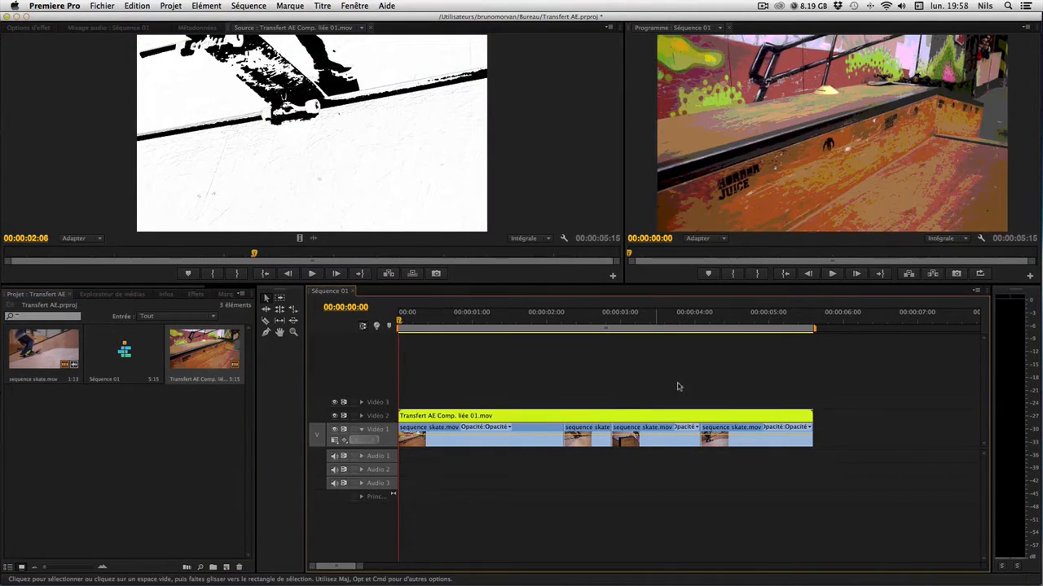
key("space")
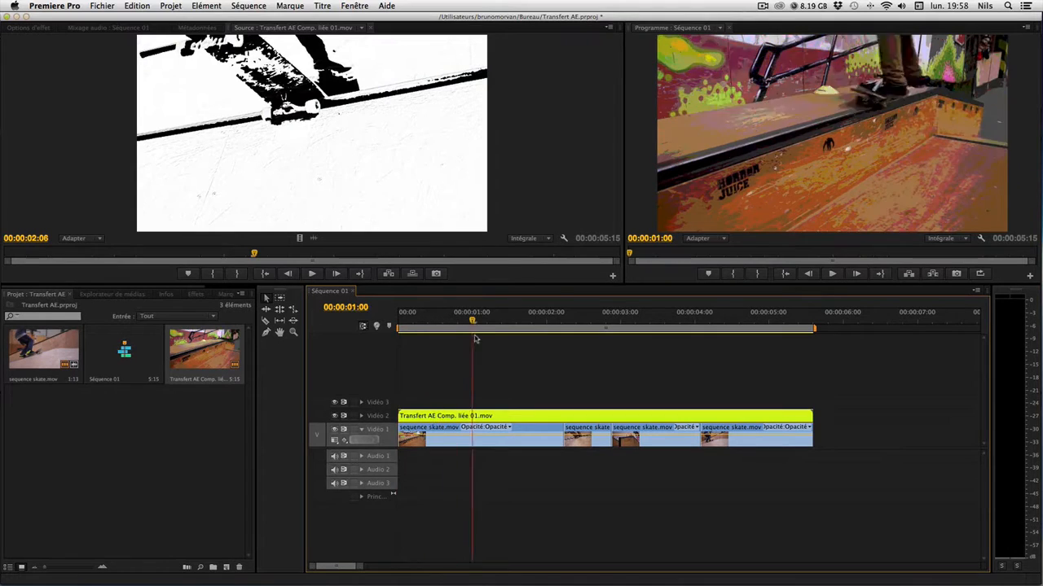
Target the Vidéo 2 track and cut the rendered clip at 00:00:00:13.
left_click_drag(503, 339, 440, 367)
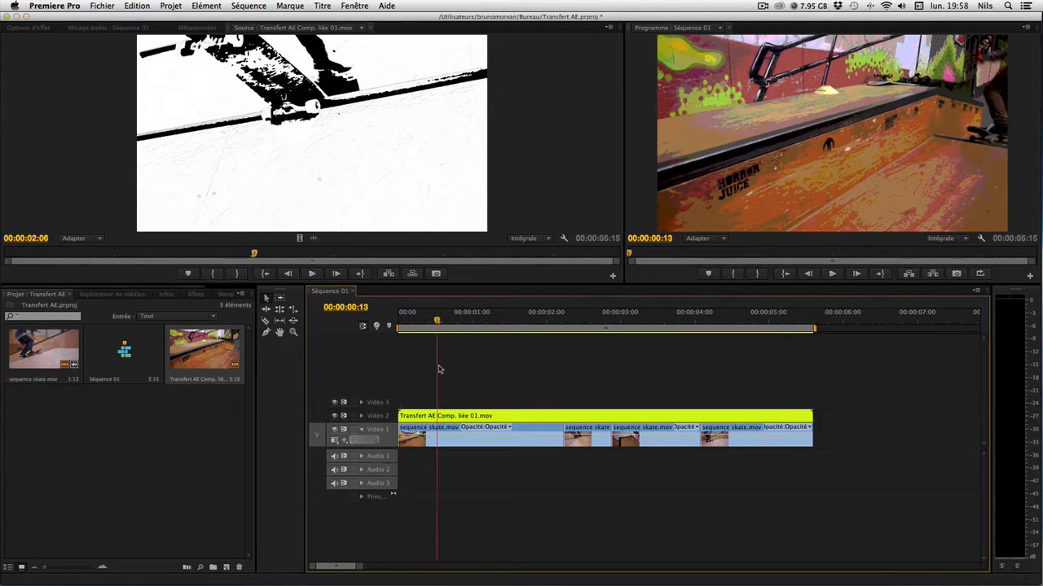
left_click(461, 411)
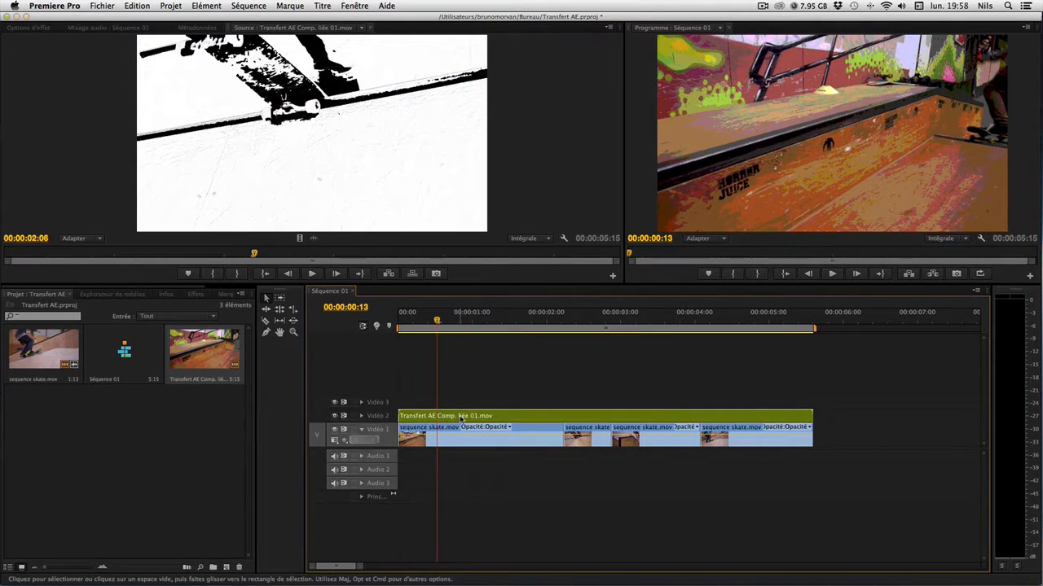
left_click(385, 418)
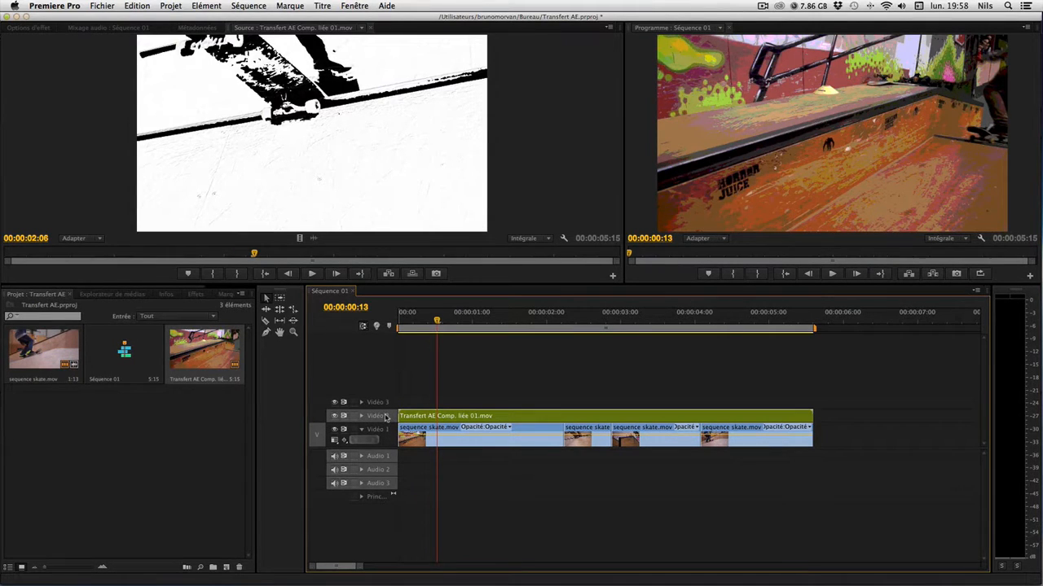
key("ctrl+k")
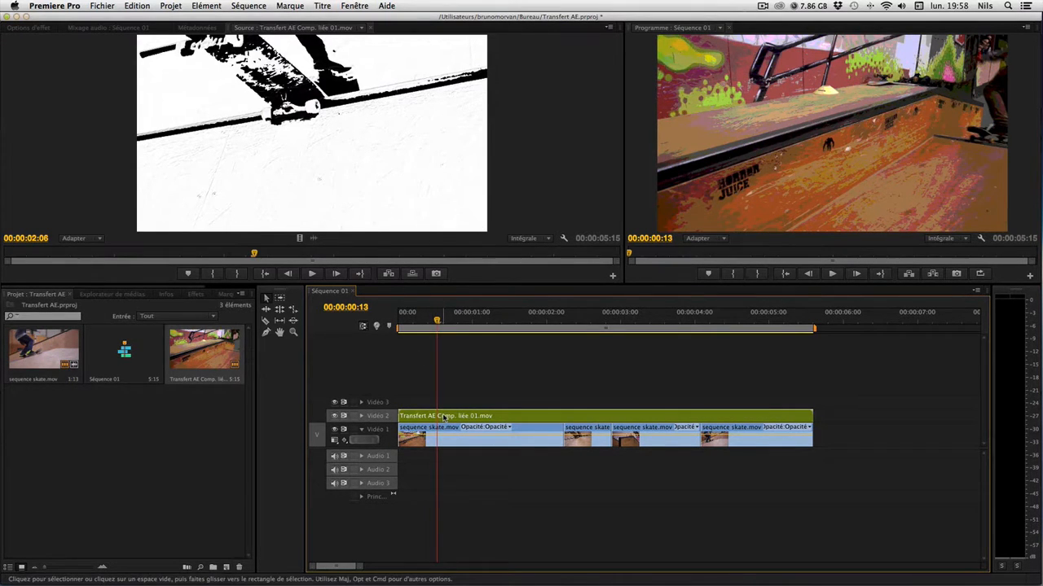
key("ctrl+k")
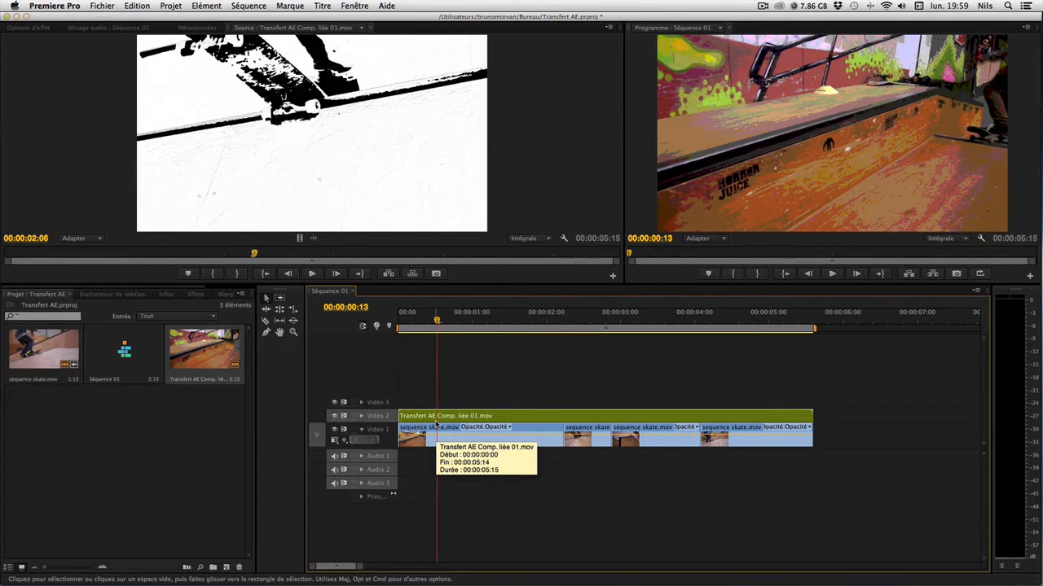
key("super+k")
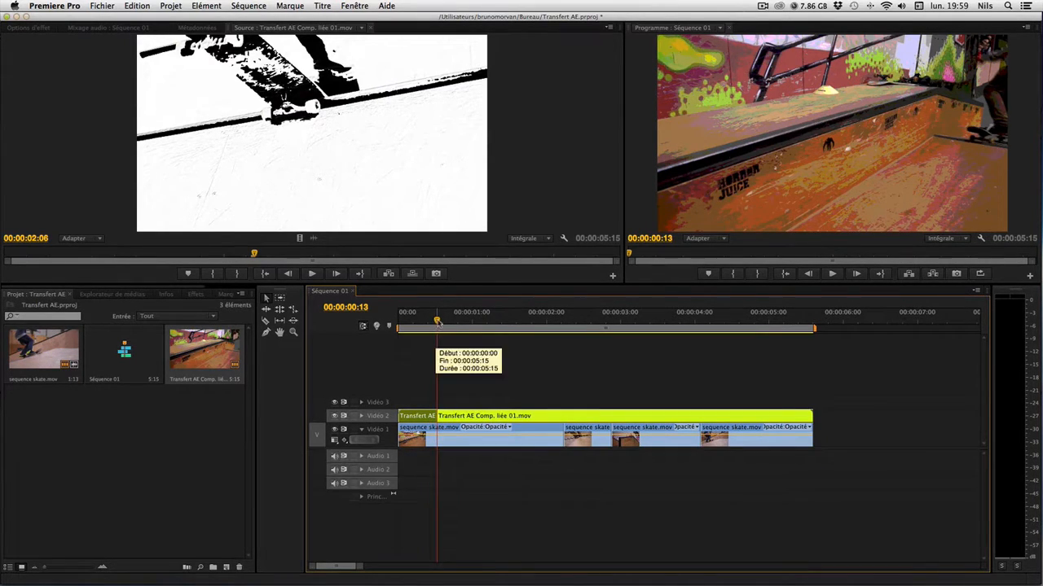
Cut the rendered clip on Vidéo 2 into many alternating short and longer segments, from 00:00:00:16 to 00:00:04:24.
left_click_drag(439, 321, 445, 324)
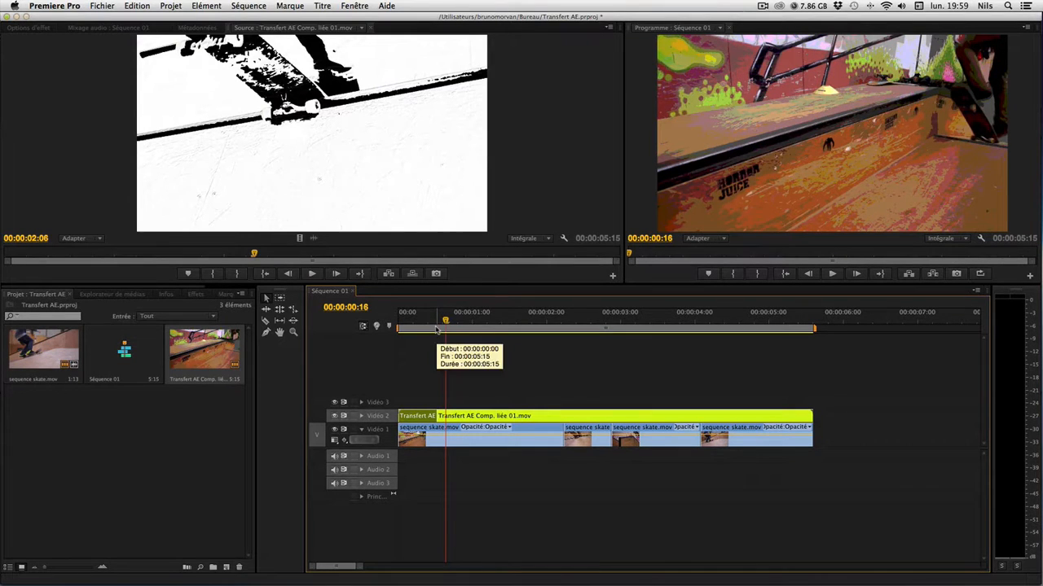
key("super+k")
left_click_drag(437, 330, 765, 324)
key("super+k")
key("super+k")
key("super+k")
key("super+k")
key("super+k")
key("super+k")
key("super+k")
key("super+k")
key("super+k")
key("super+k")
key("super+k")
key("k")
key("super+k")
key("super+k")
key("super+k")
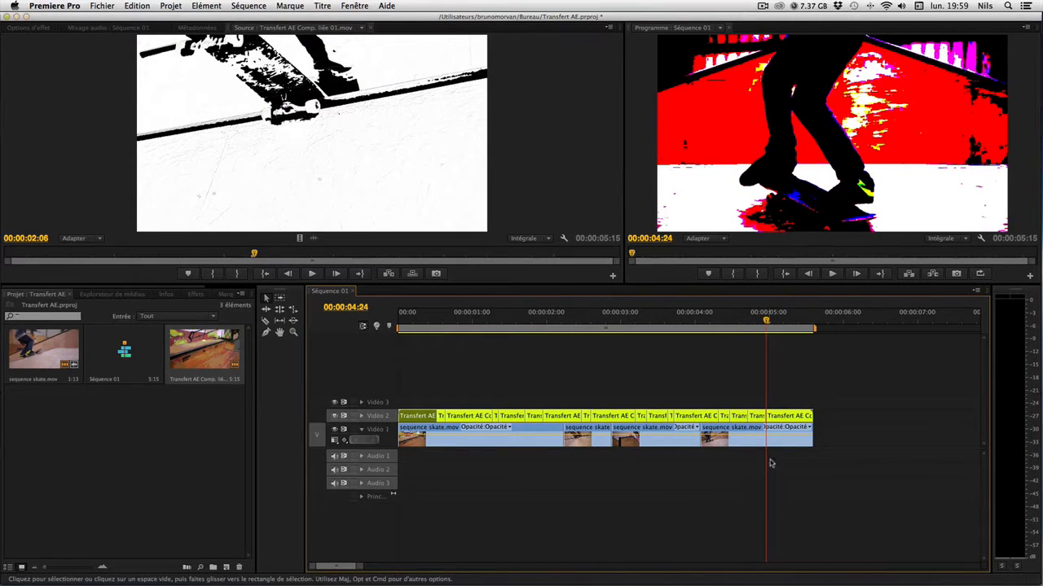
Delete every second segment on Vidéo 2 so the original footage shows through the gaps.
left_click(724, 420, "super")
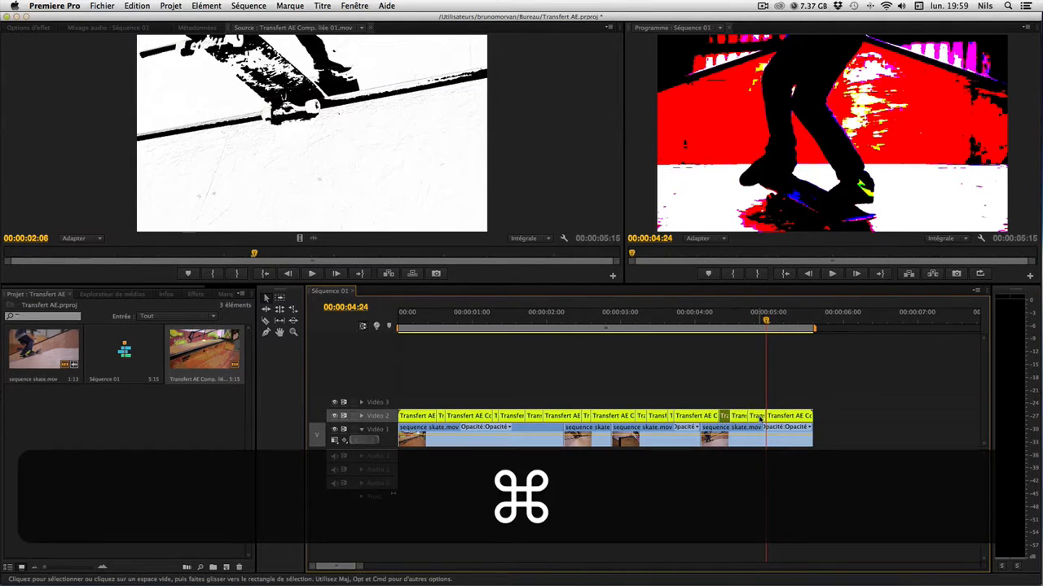
key("shift")
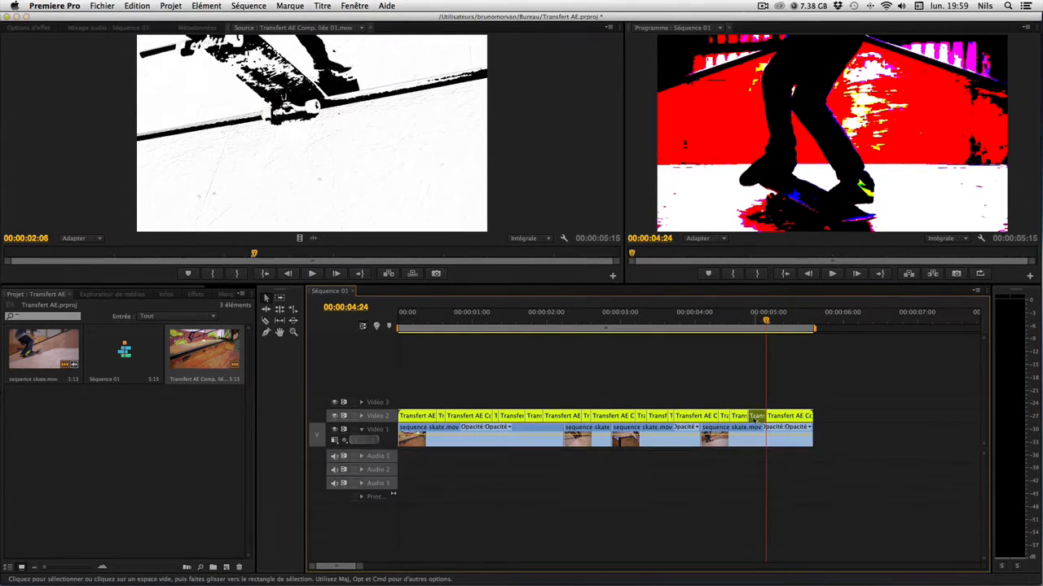
key("Delete")
left_click(724, 418)
key("Delete")
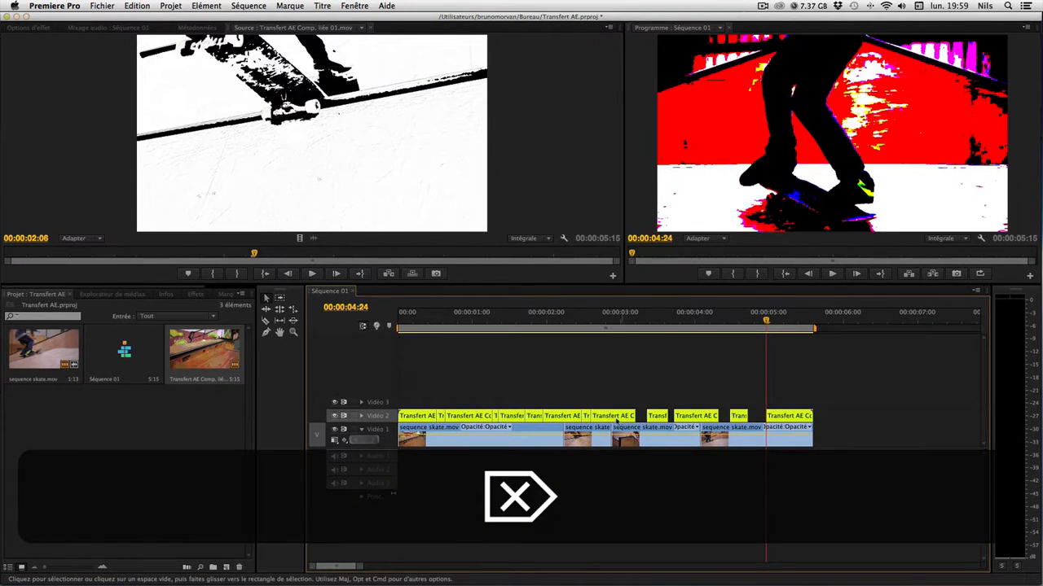
left_click(586, 419)
key("Delete")
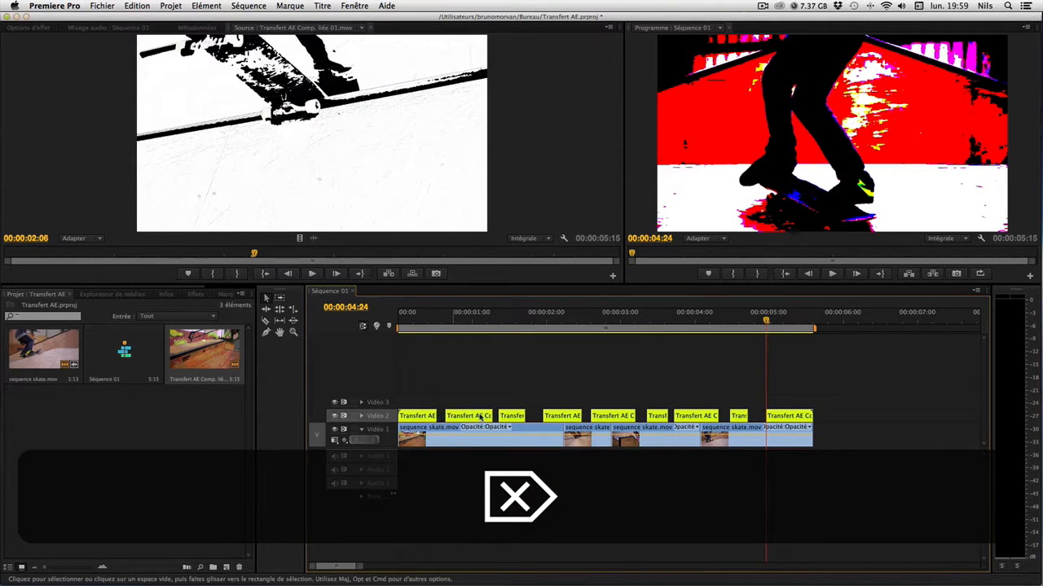
Play the whole edited sequence from the start, return the playhead to 00:00:00:00 and enlarge the monitor area above the timeline.
left_click_drag(768, 326, 269, 374)
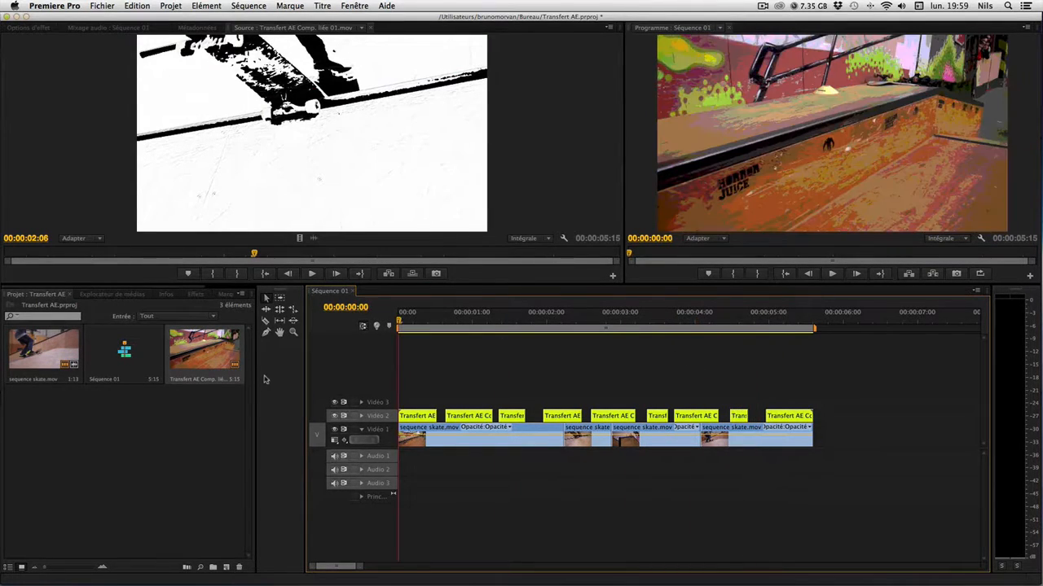
key("space")
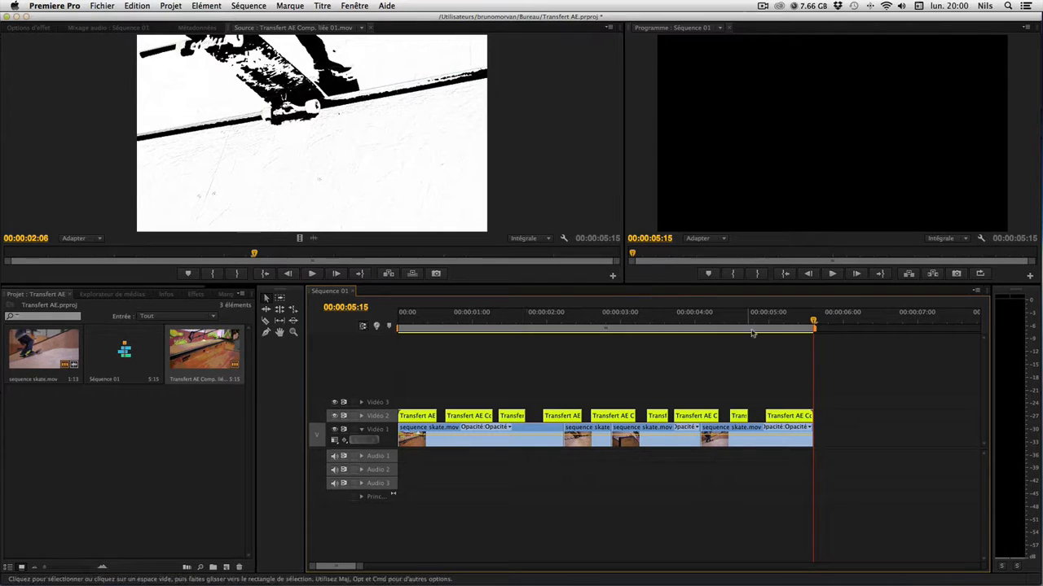
left_click_drag(752, 319, 377, 438)
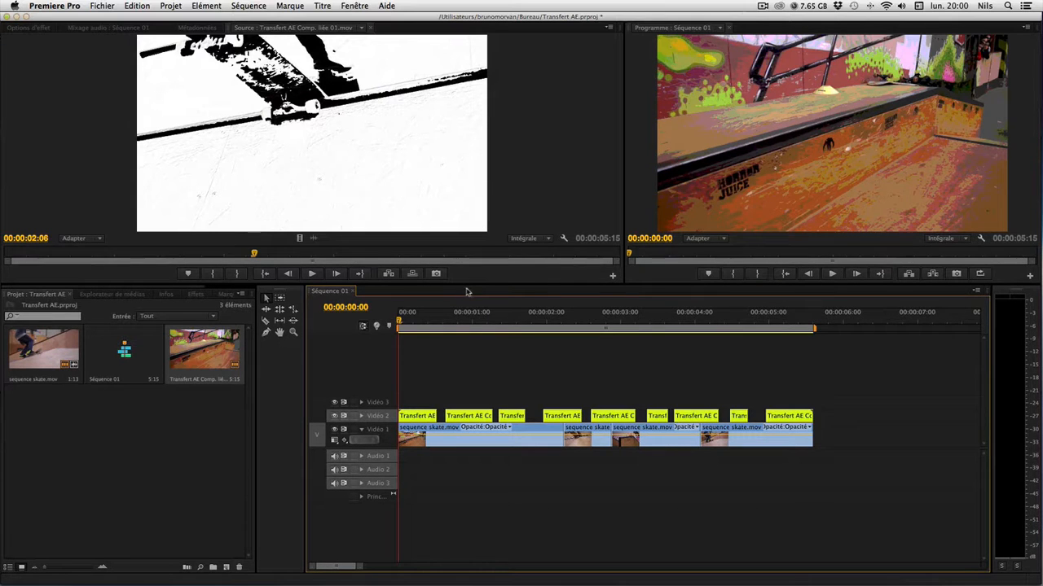
left_click_drag(469, 282, 493, 357)
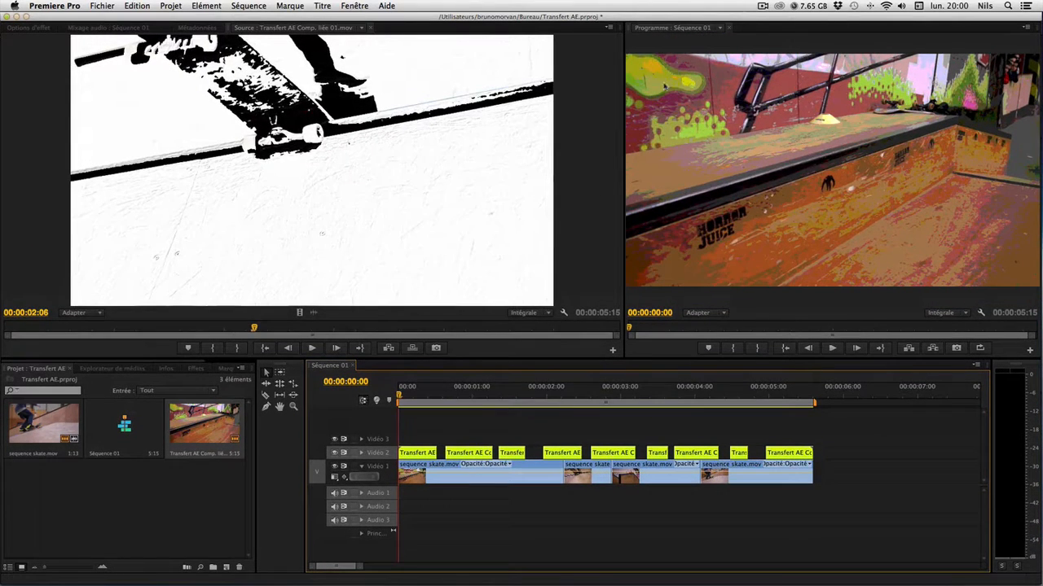
left_click(763, 6)
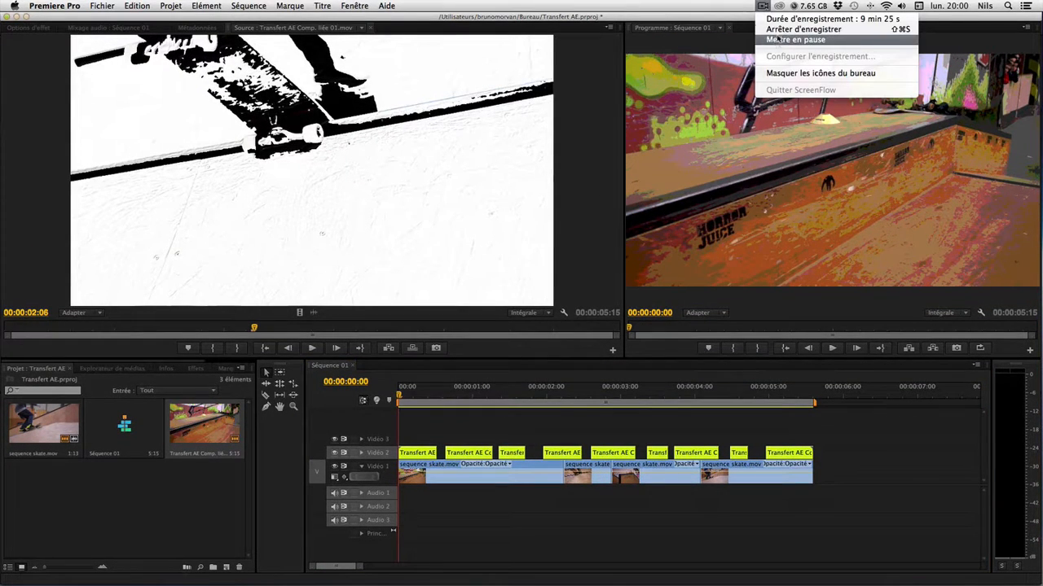